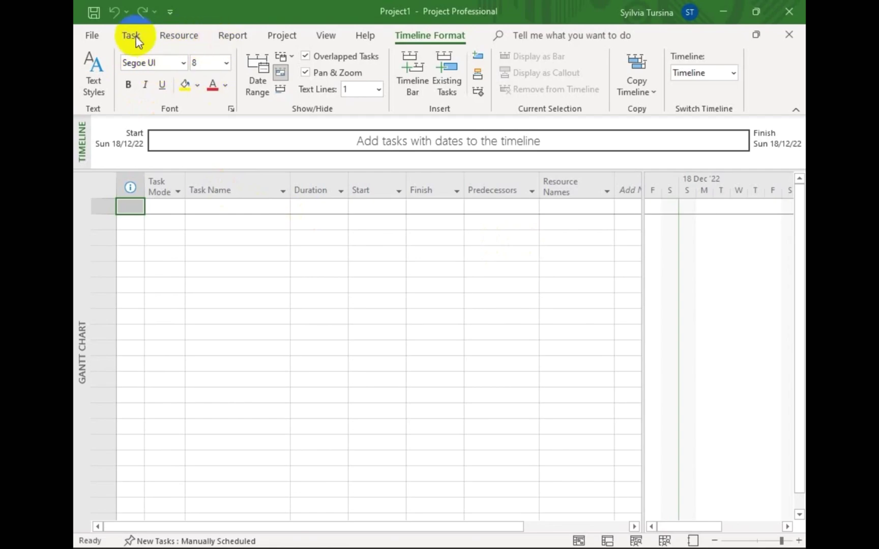
pyautogui.click(179, 35)
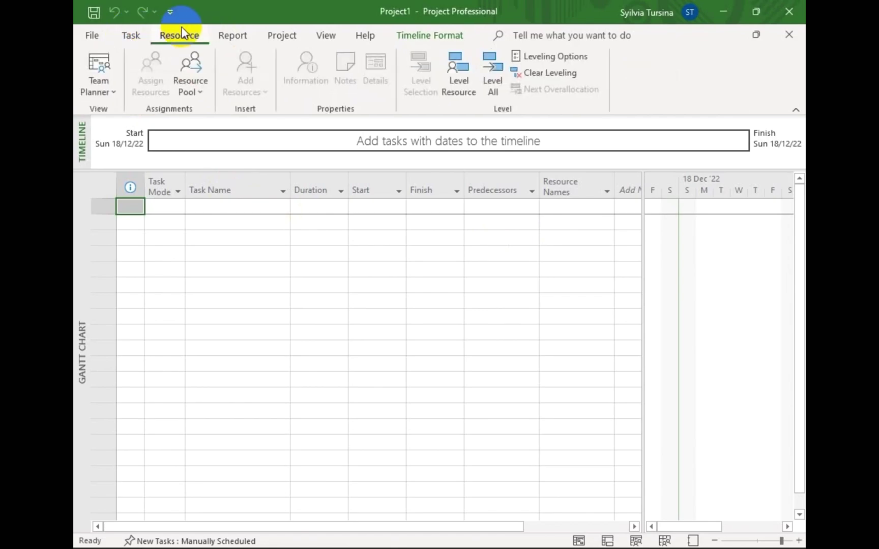
pyautogui.click(232, 35)
pyautogui.click(279, 35)
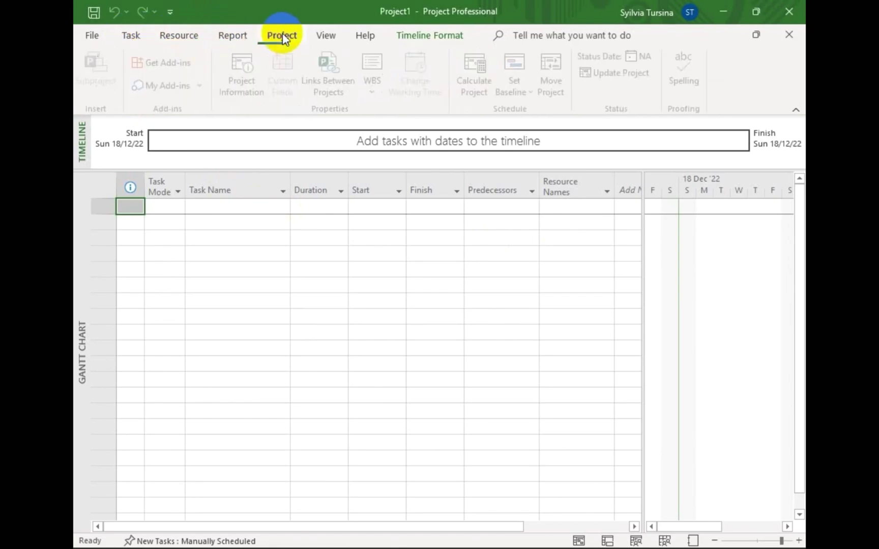
pyautogui.click(325, 35)
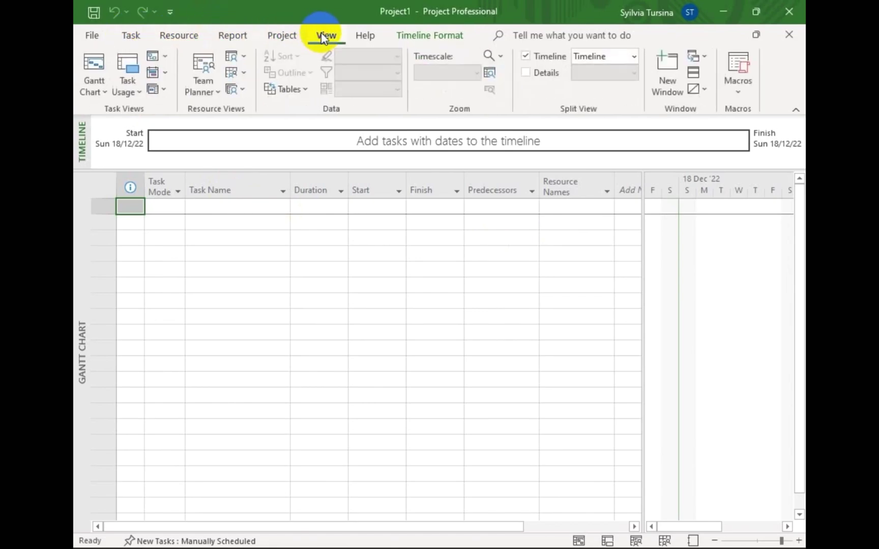
# Enter "PERENCANAAN USAHA BUDIDAYA RUMPUT LAUT (Eucheuma cottonii) UNTUK PRODUK KOSMETIK (SABUN ANTISEPTIK) DI KABUPATEN SUMENEP, JAWA TIMUR" as the first task and widen the Task Name column.
pyautogui.click(142, 39)
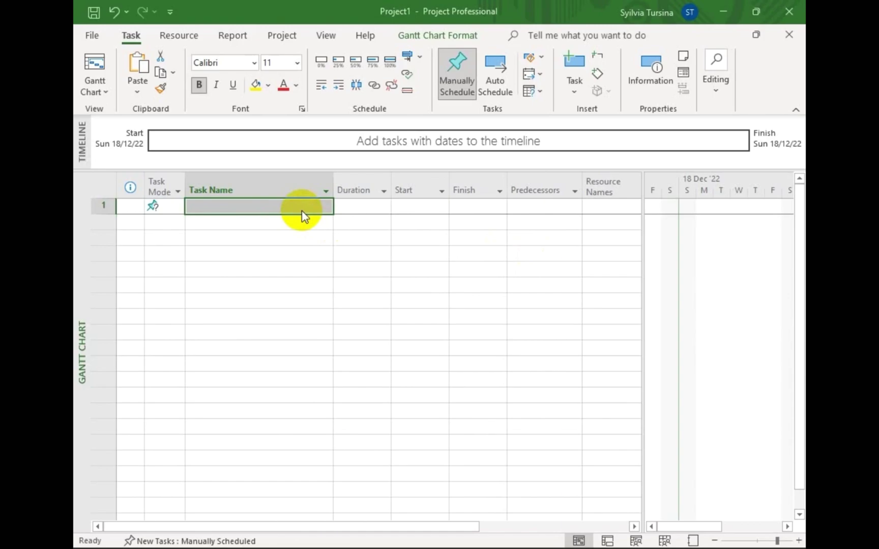
pyautogui.doubleClick(207, 205)
pyautogui.write('PERENCANAAN USAHA BUDIDAYA RUMPUT LAUT (Eucheuma cottonii) UNTUK PRODUK KOSMETIK (SABUN ANTISEPTIK) DI KABUPATEN SUMENEP, JAWA TIMUR')
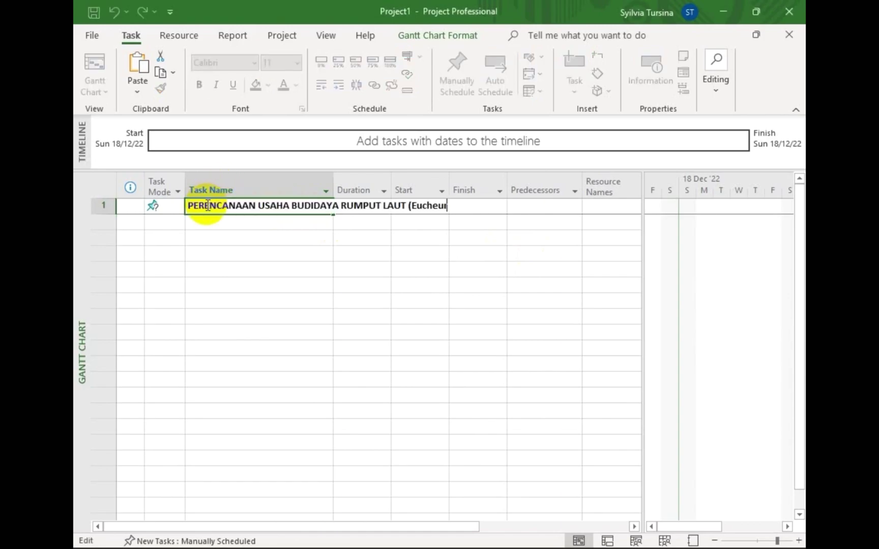
pyautogui.click(230, 263)
pyautogui.click(218, 354)
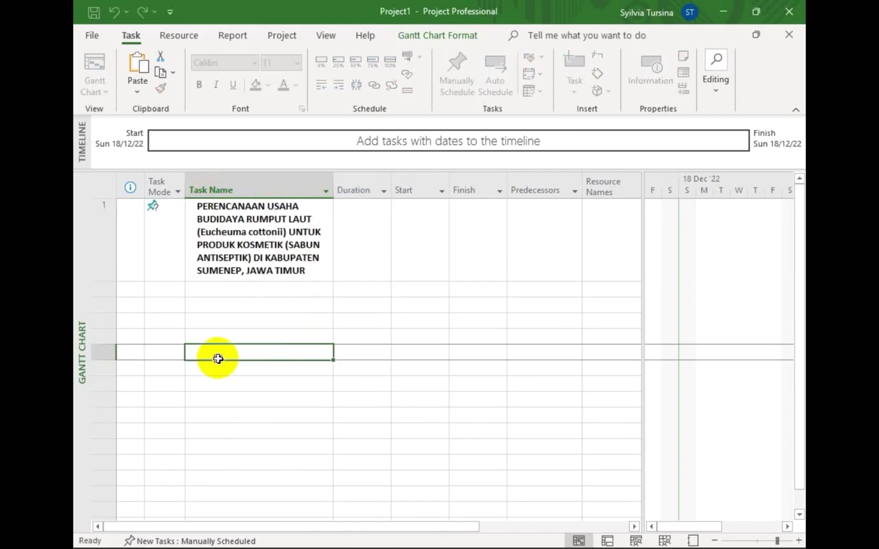
pyautogui.moveTo(334, 190); pyautogui.dragTo(343, 193)
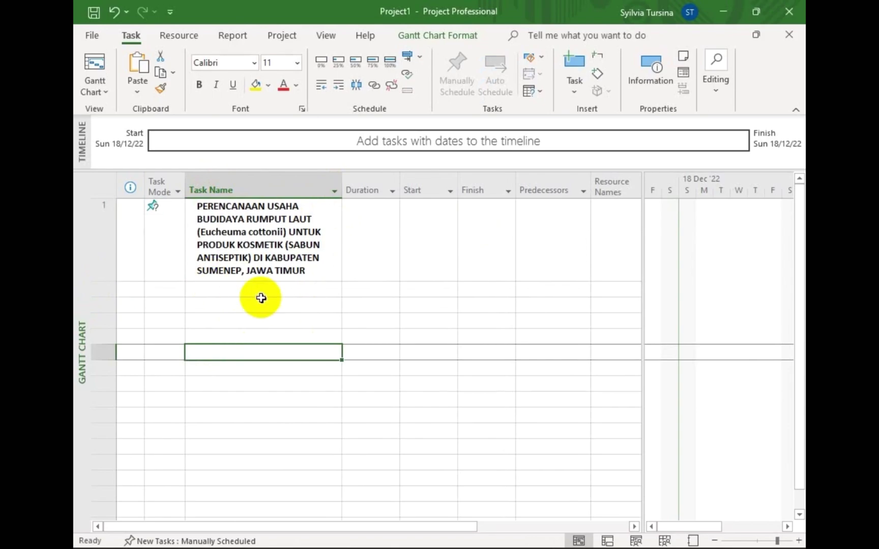
# Set the task mode of the first task to Manually Scheduled.
pyautogui.moveTo(164, 206)
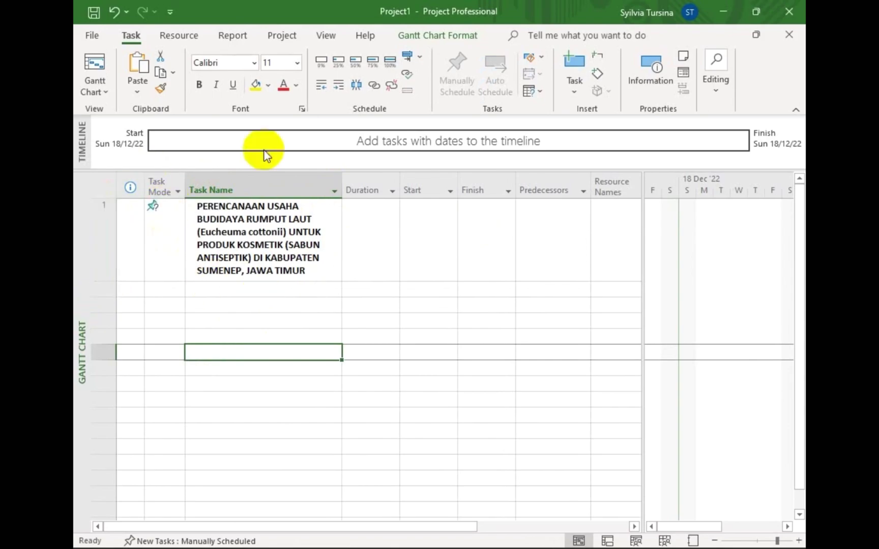
pyautogui.click(151, 256)
pyautogui.click(181, 262)
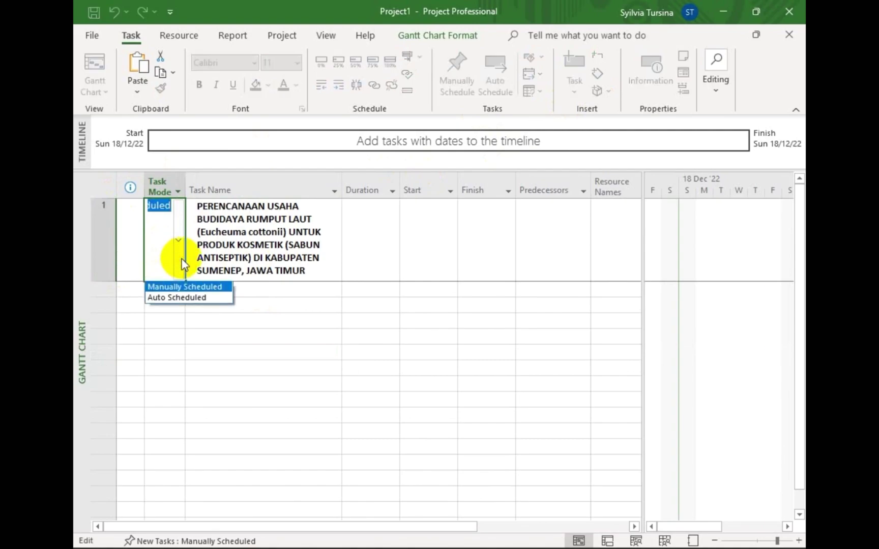
pyautogui.click(177, 288)
pyautogui.click(407, 319)
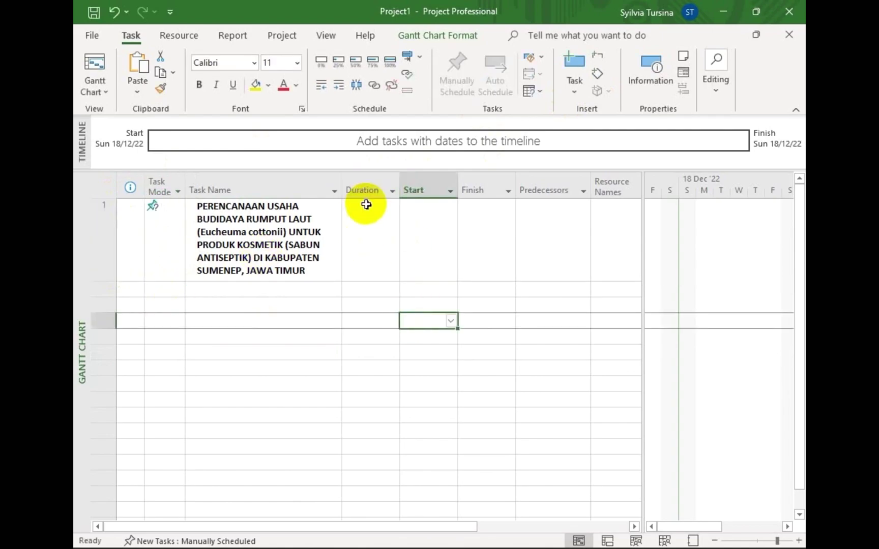
# Set the first task's start date to Sunday 1 January 2023.
pyautogui.click(379, 237)
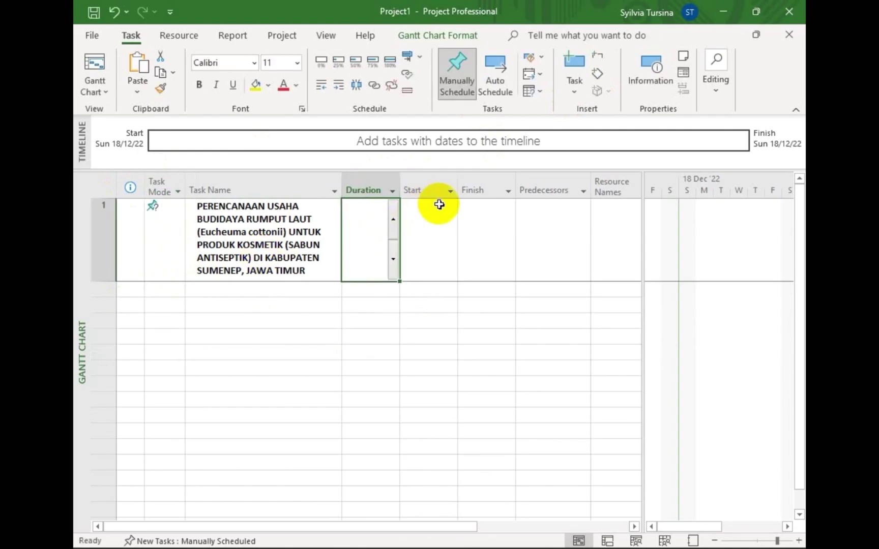
pyautogui.click(426, 222)
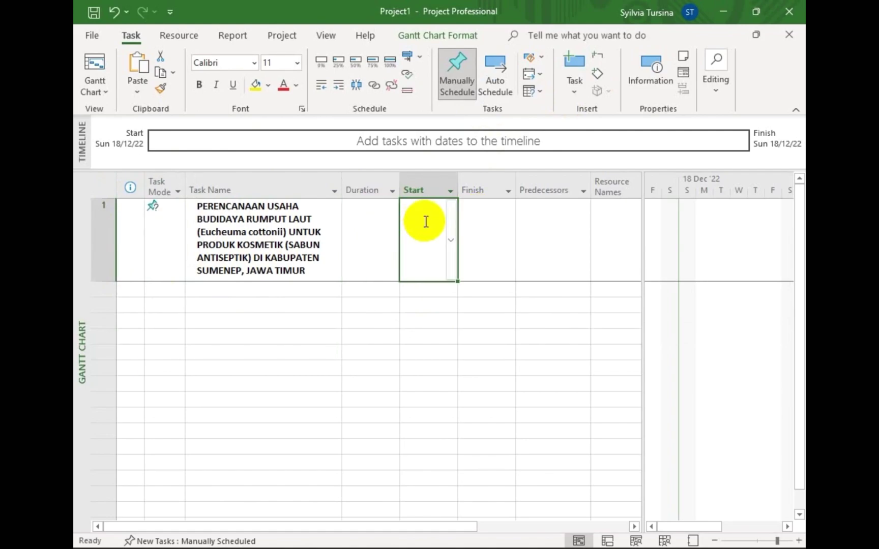
pyautogui.click(450, 234)
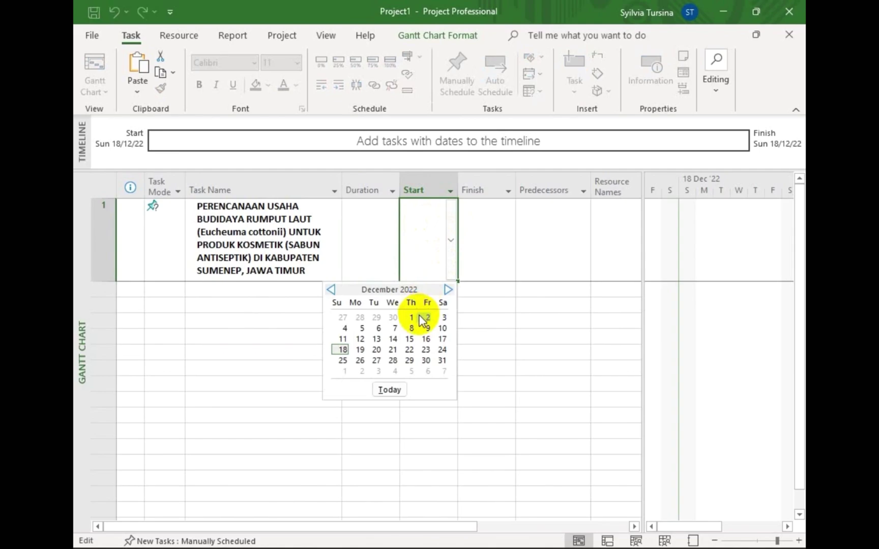
pyautogui.click(447, 289)
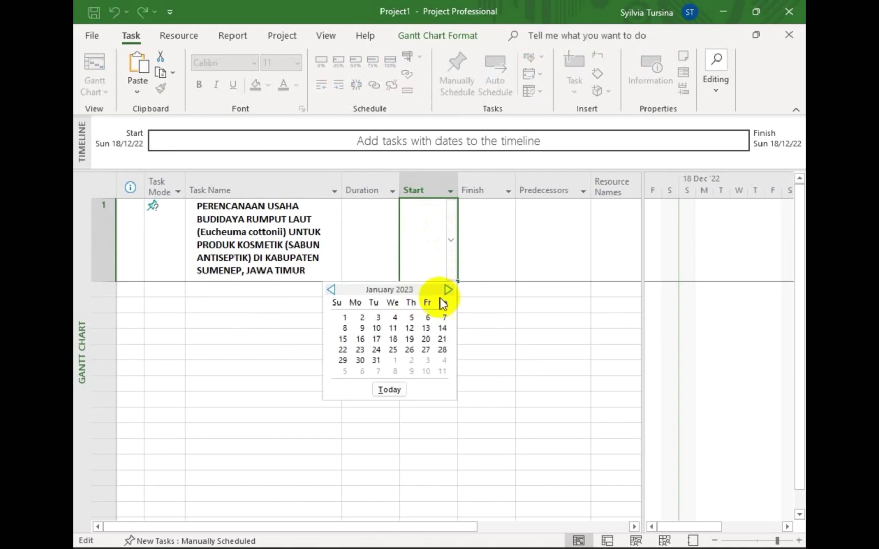
pyautogui.click(345, 319)
# Set the first task's finish date to Tuesday 31 October 2023.
pyautogui.click(498, 251)
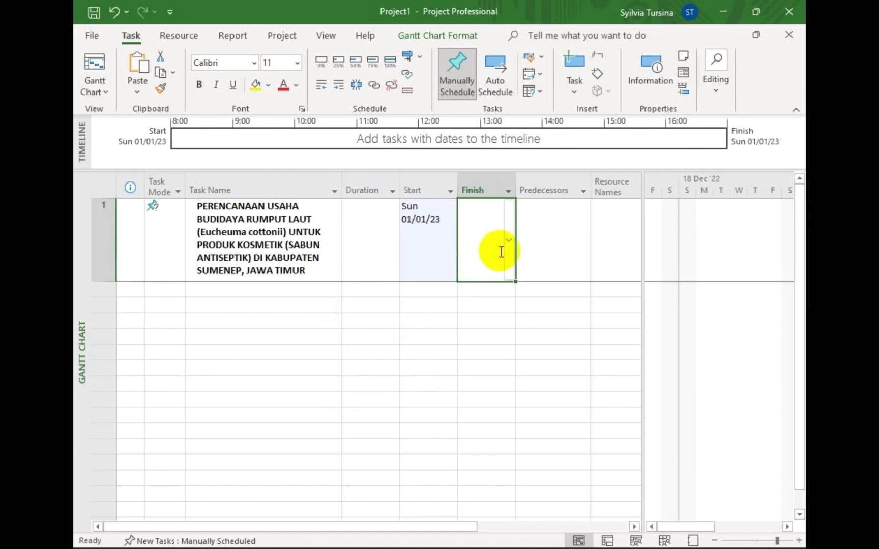
pyautogui.click(507, 249)
pyautogui.click(506, 289)
pyautogui.click(506, 291)
pyautogui.click(506, 291)
pyautogui.click(506, 291)
pyautogui.click(506, 290)
pyautogui.click(506, 291)
pyautogui.click(507, 291)
pyautogui.click(506, 291)
pyautogui.click(507, 291)
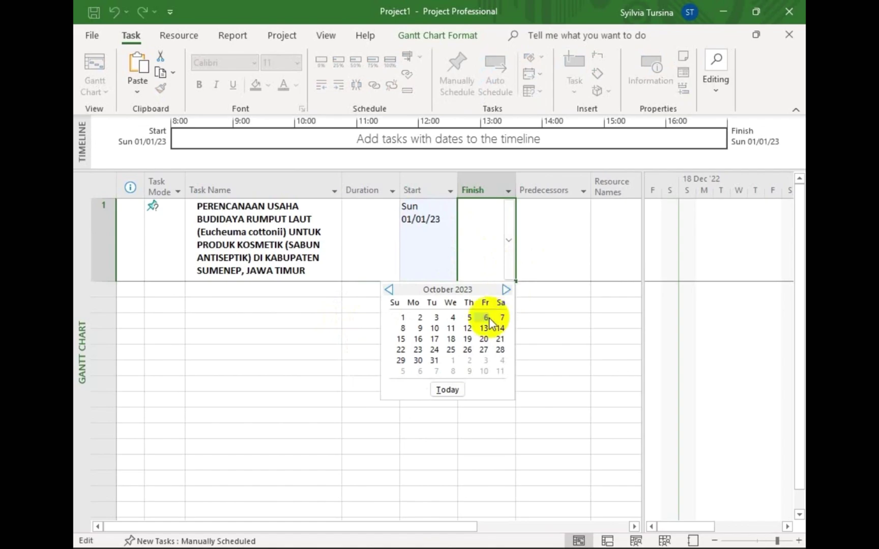
pyautogui.click(435, 361)
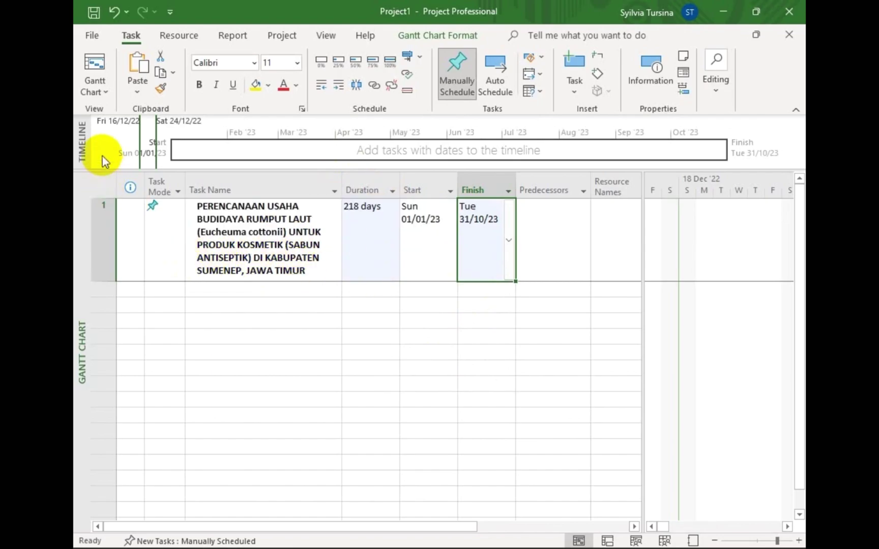
# Turn on Display on Timeline in the first task's information and apply the change.
pyautogui.doubleClick(277, 263)
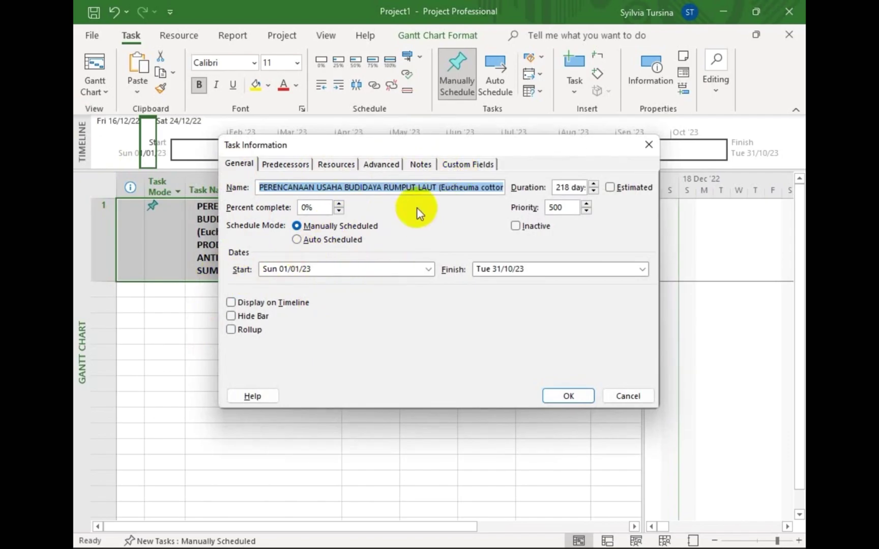
pyautogui.click(416, 237)
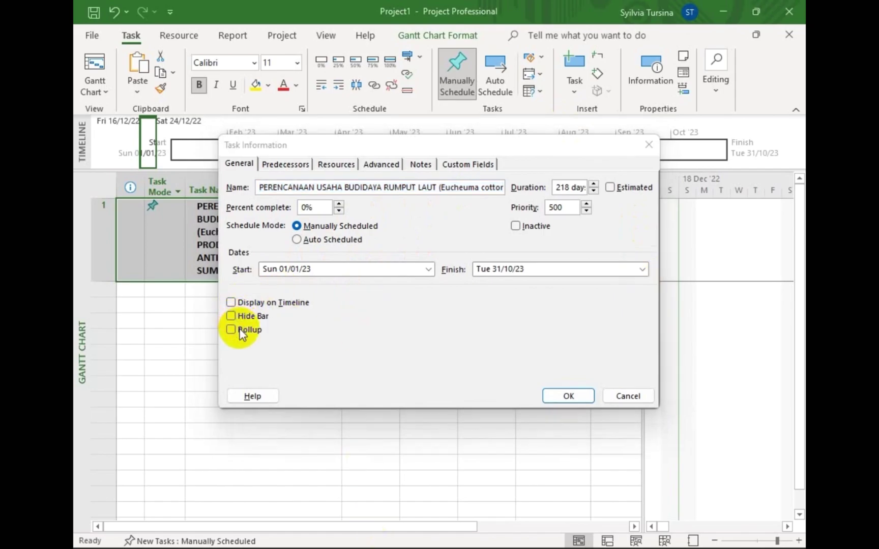
pyautogui.click(234, 303)
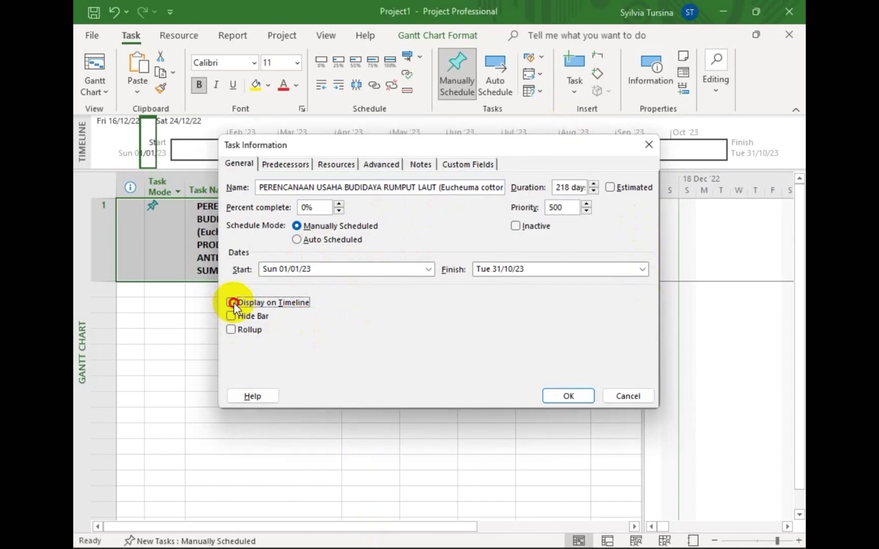
pyautogui.click(561, 395)
# Enlarge the Gantt chart area beside the task table and examine the first task's bar along the timescale.
pyautogui.moveTo(643, 471); pyautogui.dragTo(504, 481)
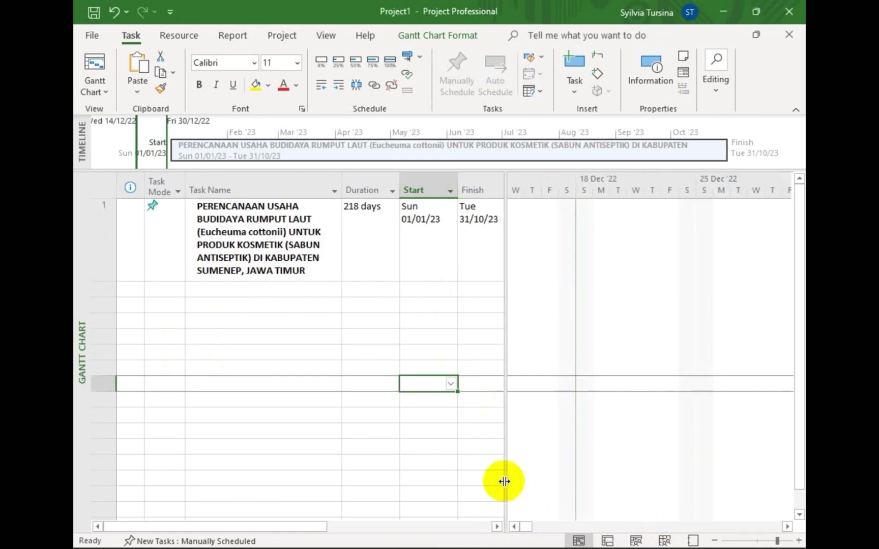
pyautogui.moveTo(532, 524); pyautogui.dragTo(652, 518)
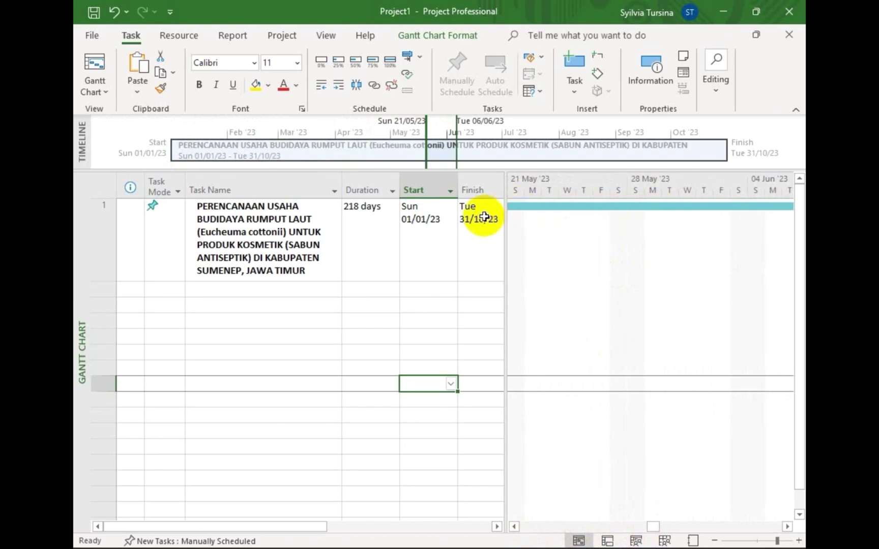
pyautogui.moveTo(651, 526); pyautogui.dragTo(589, 524)
# Insert a summary task with a subtask below the first task and name the summary task "Perencanaan Awal".
pyautogui.hotkey('ctrl', 'z')
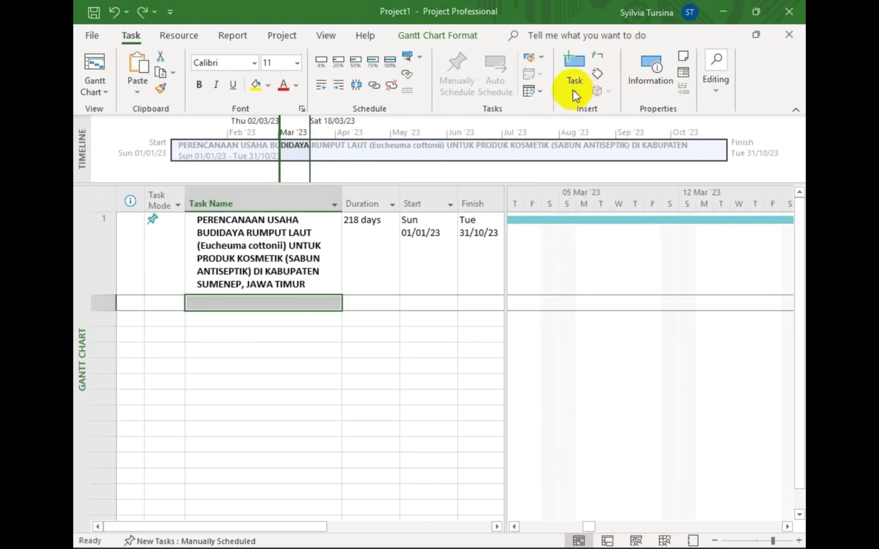
pyautogui.click(599, 63)
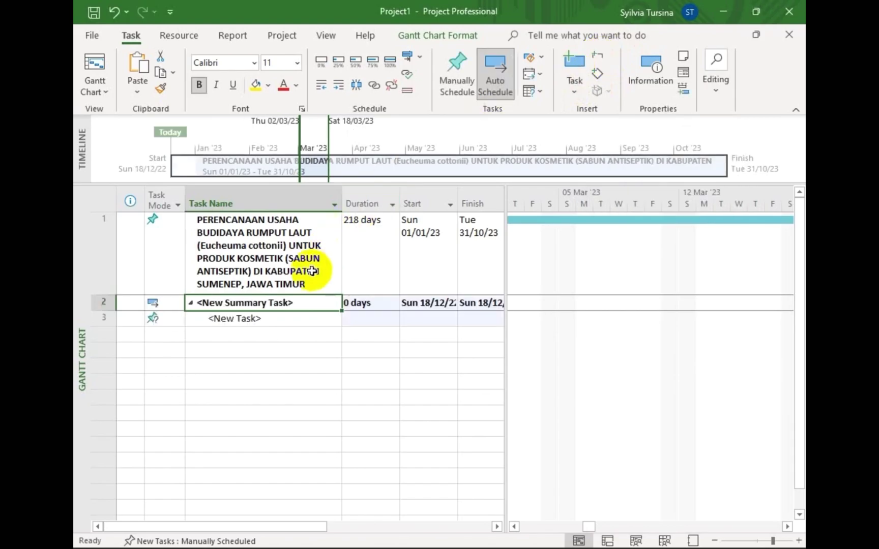
pyautogui.click(280, 303)
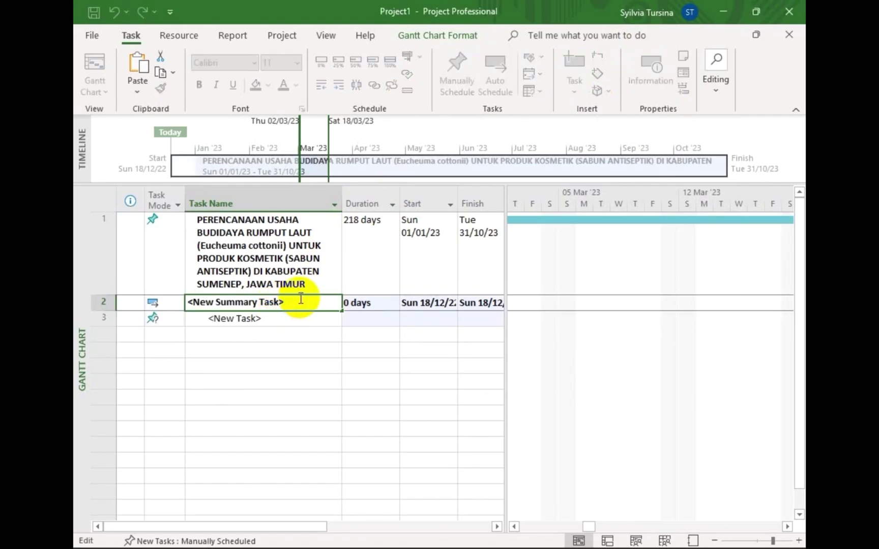
pyautogui.moveTo(305, 303); pyautogui.dragTo(192, 301)
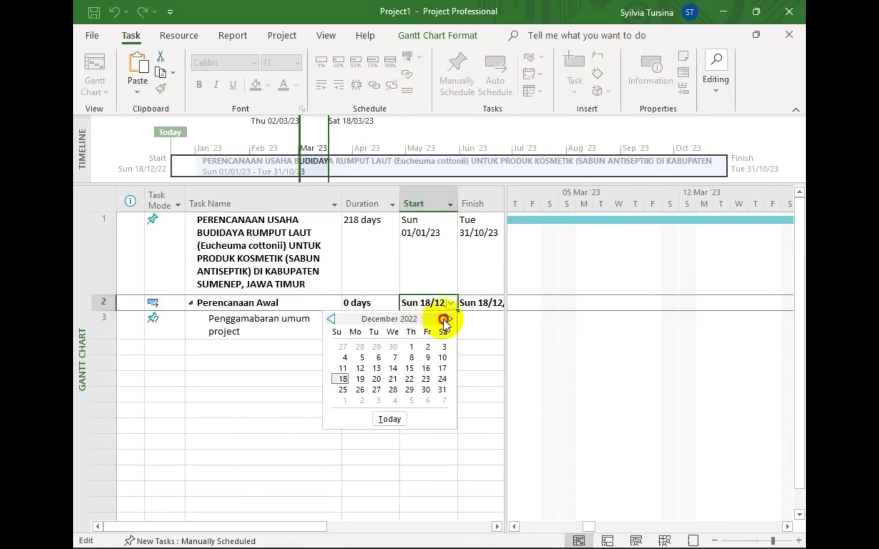
# Set the start of Perencanaan Awal to 1 January 2023 and accept moving it to the next working day, Monday 2 January 2023.
pyautogui.click(444, 319)
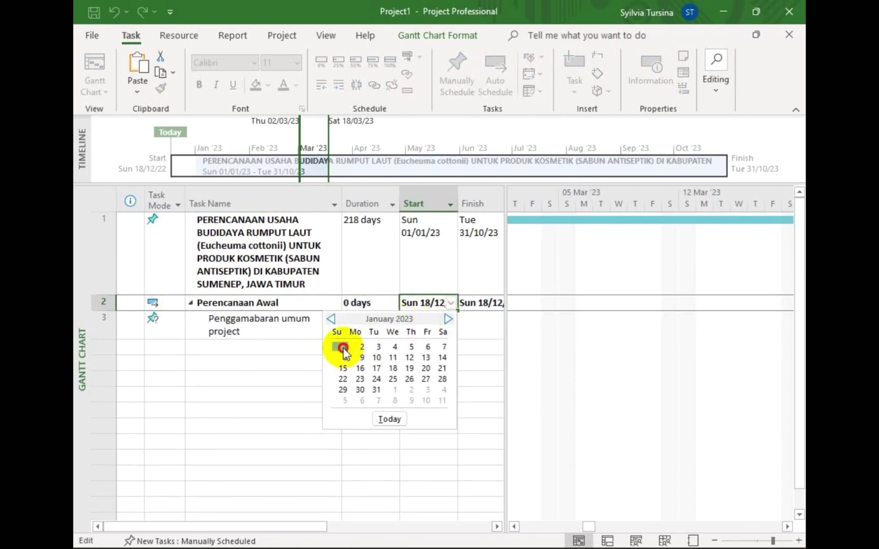
pyautogui.click(339, 345)
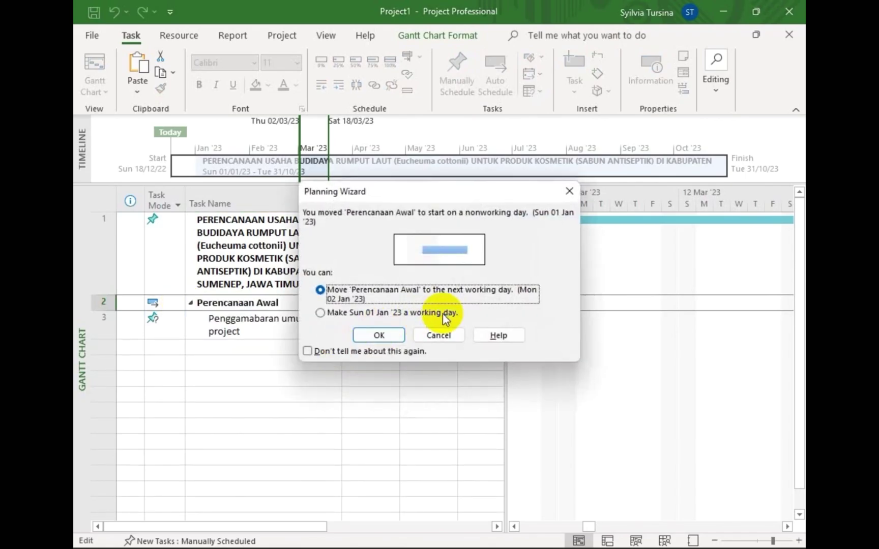
pyautogui.click(385, 336)
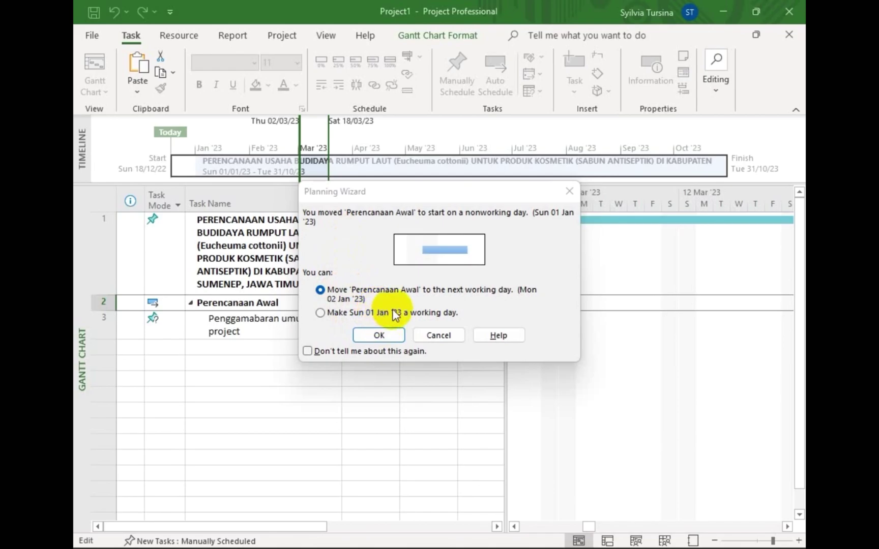
pyautogui.click(379, 335)
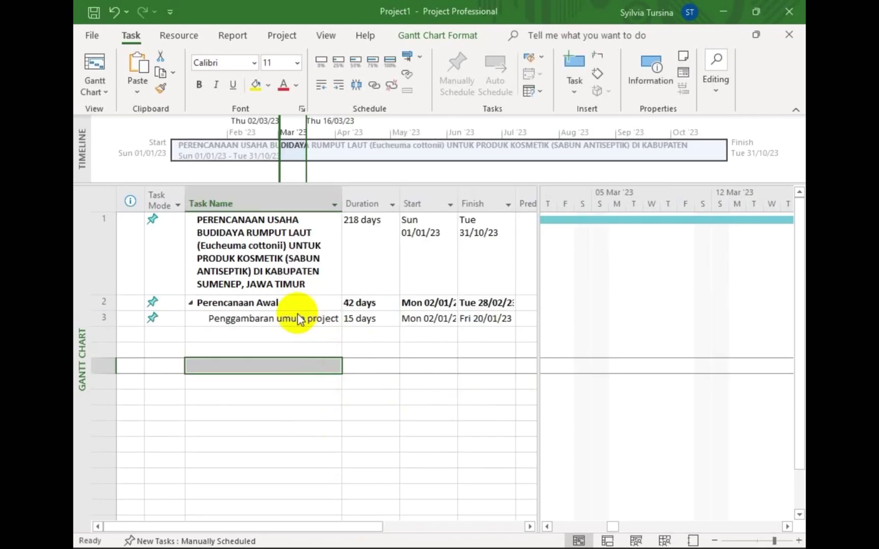
# Turn on Display on Timeline for the summary task Perencanaan Awal and apply the change.
pyautogui.click(275, 303)
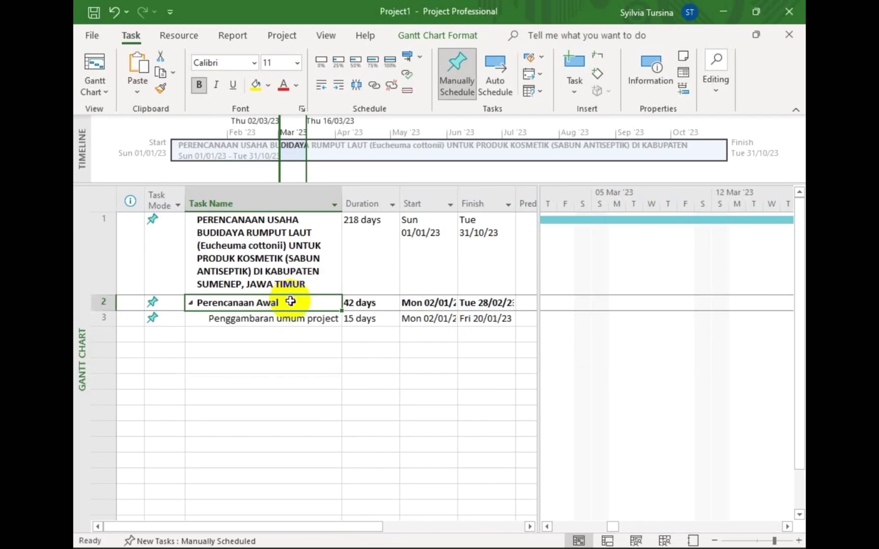
pyautogui.doubleClick(291, 302)
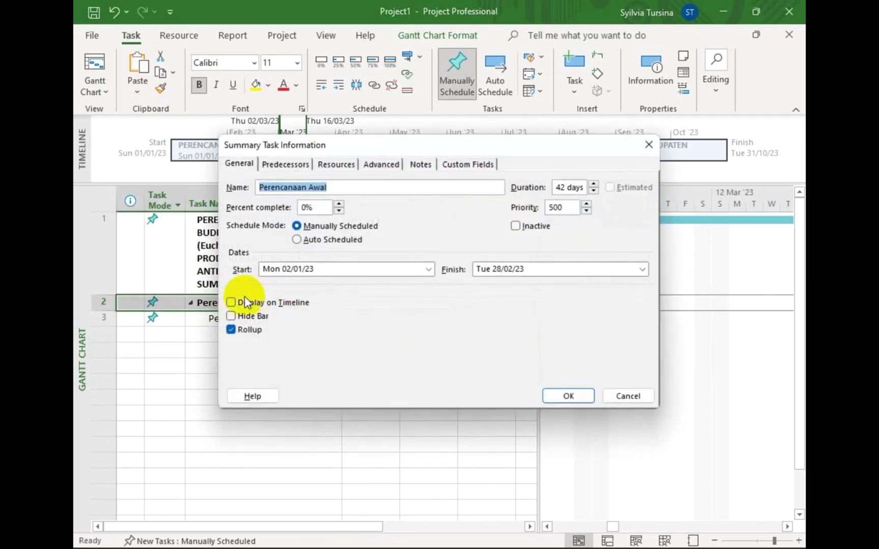
pyautogui.click(230, 303)
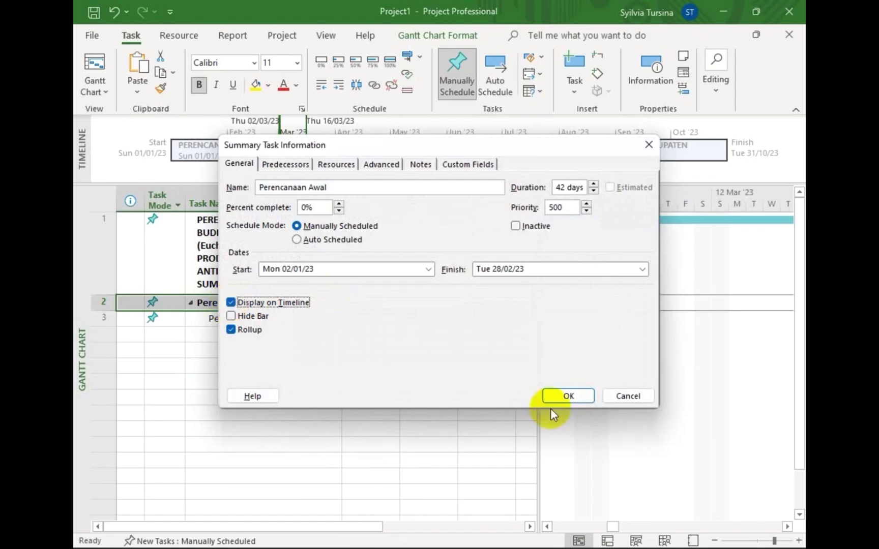
pyautogui.click(565, 395)
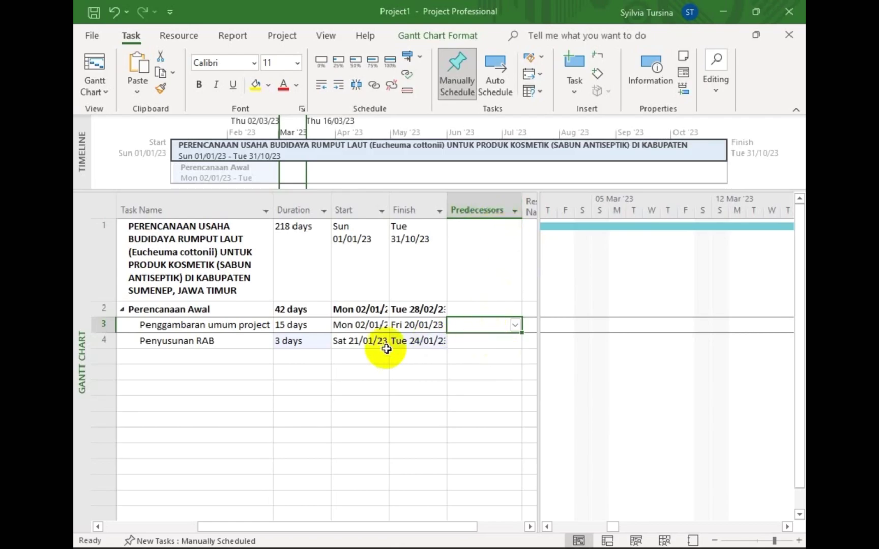
# Set Penggambaran umum project as the predecessor of Penyusunan RAB.
pyautogui.click(471, 339)
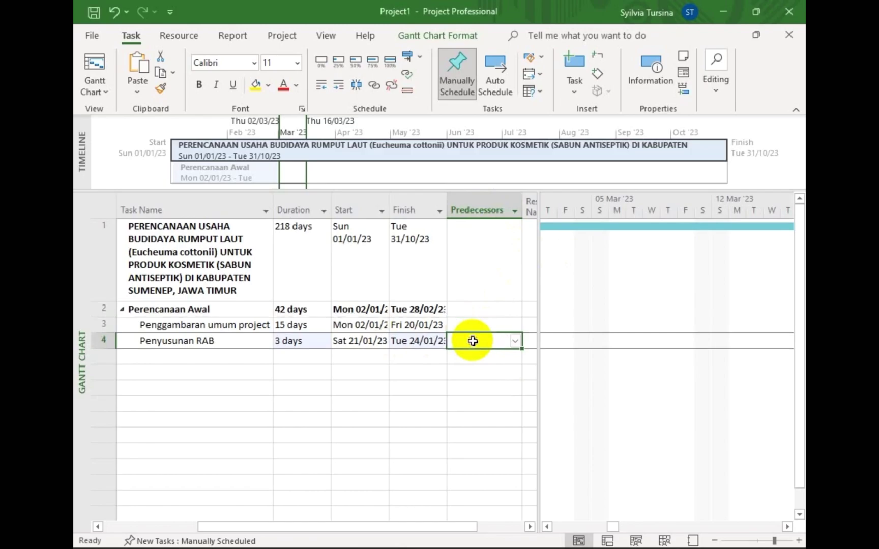
pyautogui.click(515, 339)
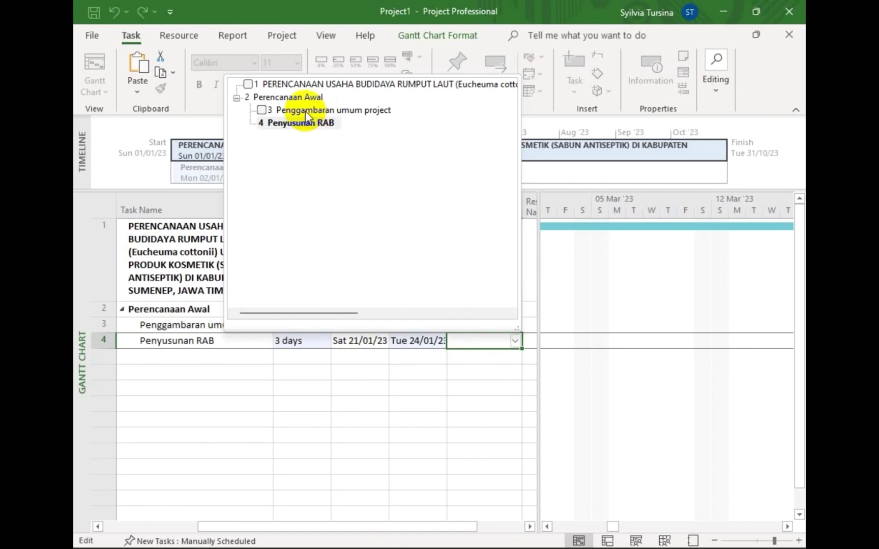
pyautogui.click(263, 110)
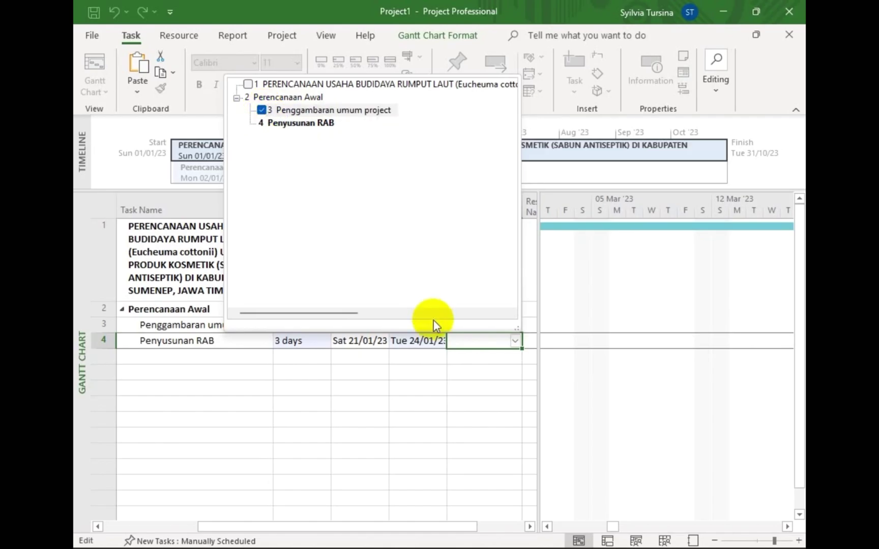
pyautogui.click(449, 344)
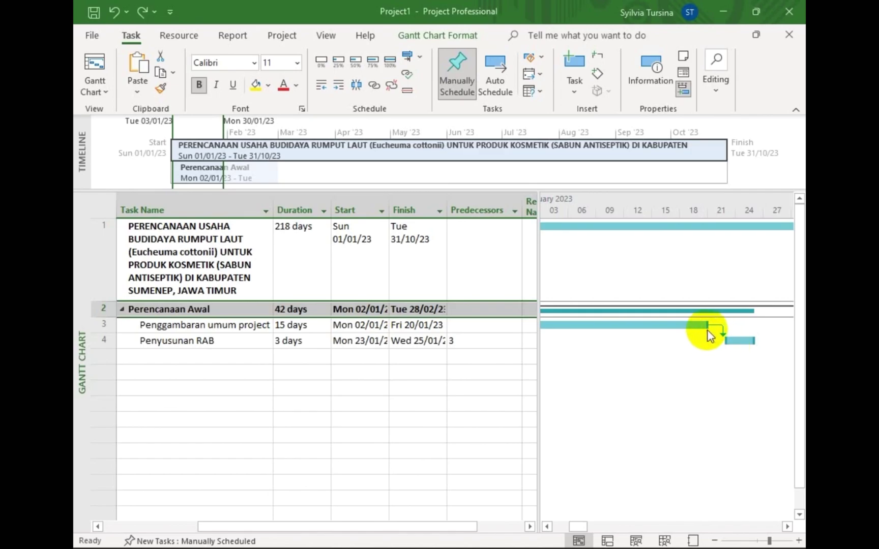
# Check the link type between Penggambaran umum project and Penyusunan RAB in the predecessor details of Penyusunan RAB.
pyautogui.doubleClick(723, 350)
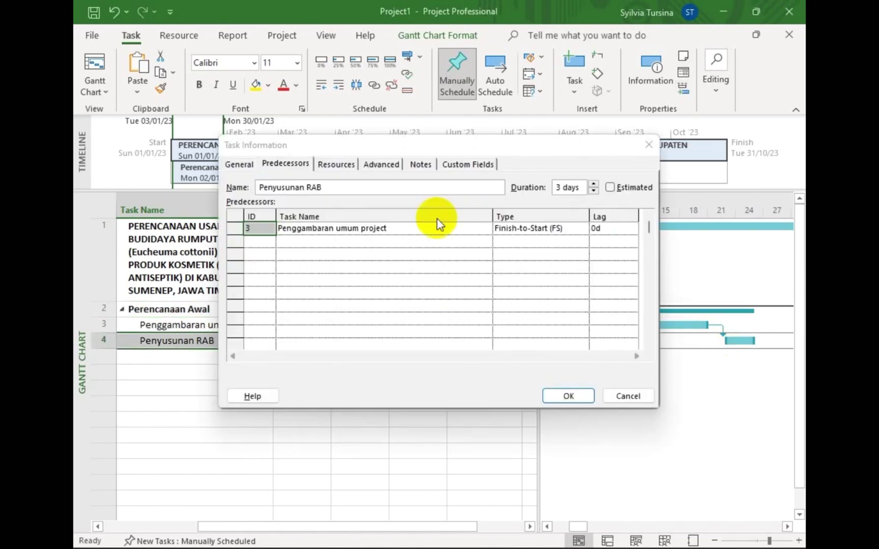
pyautogui.click(565, 229)
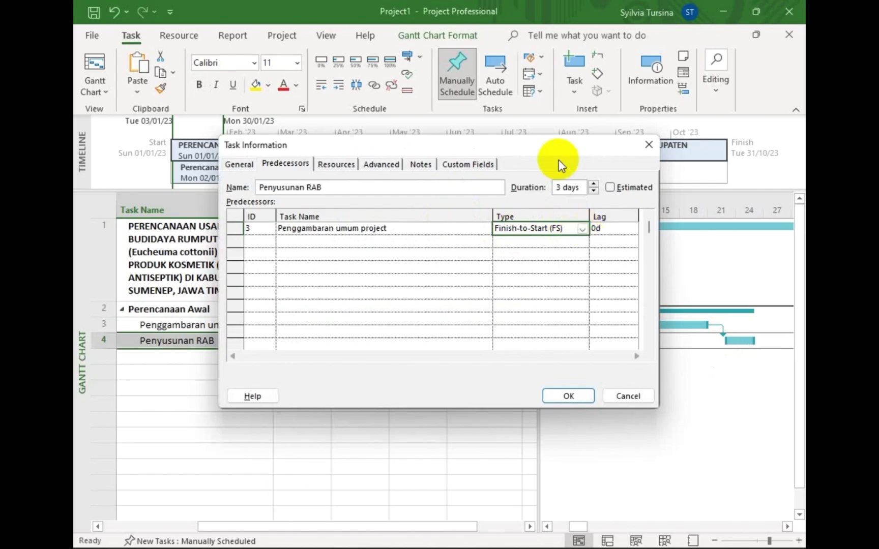
pyautogui.moveTo(551, 142); pyautogui.dragTo(419, 135)
pyautogui.press('Return')
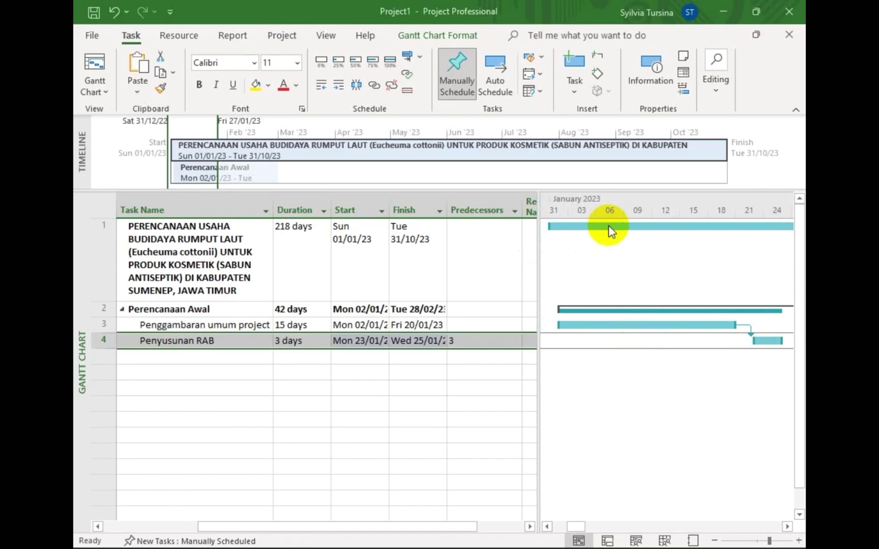
# Change the middle colour of the Gantt bars for Penggambaran umum project and Penyusunan RAB to light green.
pyautogui.doubleClick(596, 323)
pyautogui.click(493, 286)
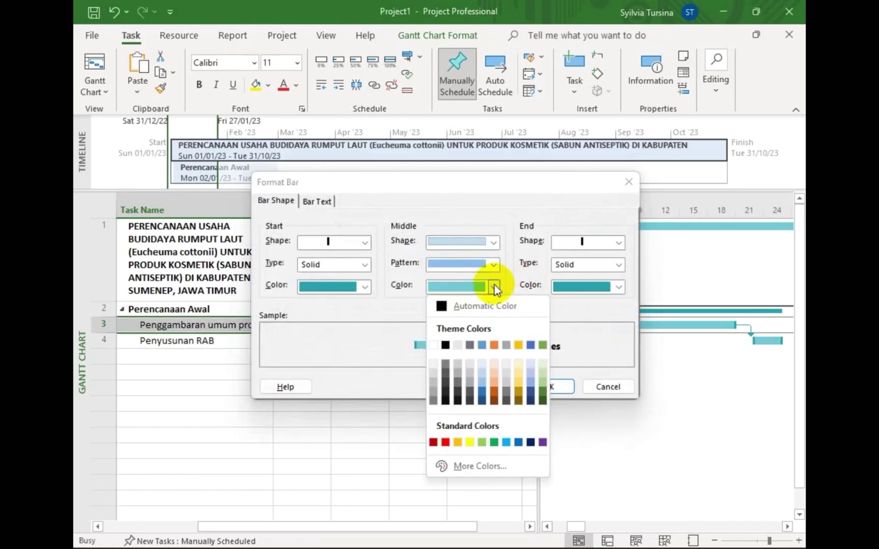
pyautogui.click(545, 387)
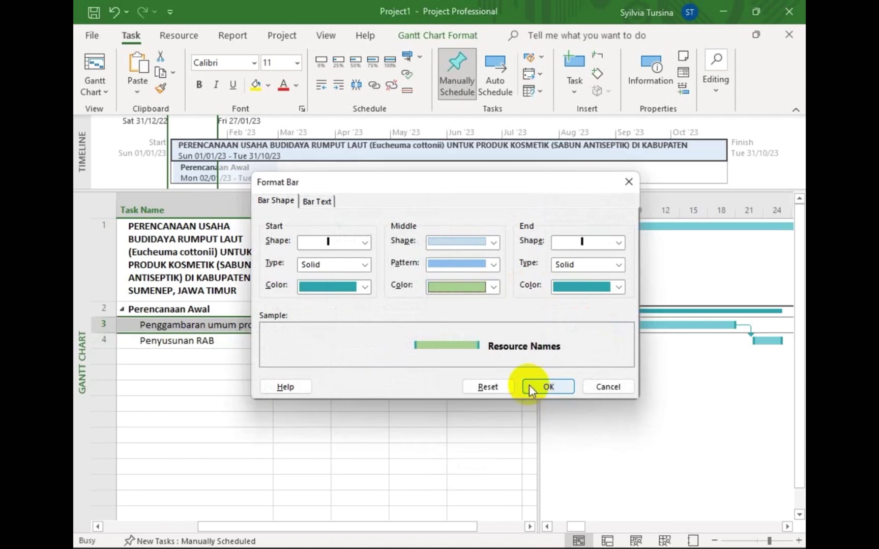
pyautogui.click(547, 387)
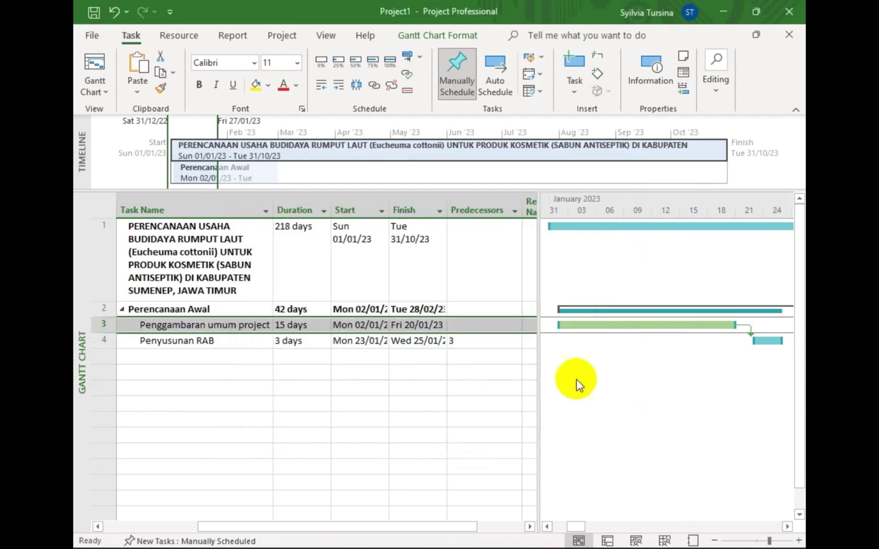
pyautogui.doubleClick(769, 339)
pyautogui.click(464, 288)
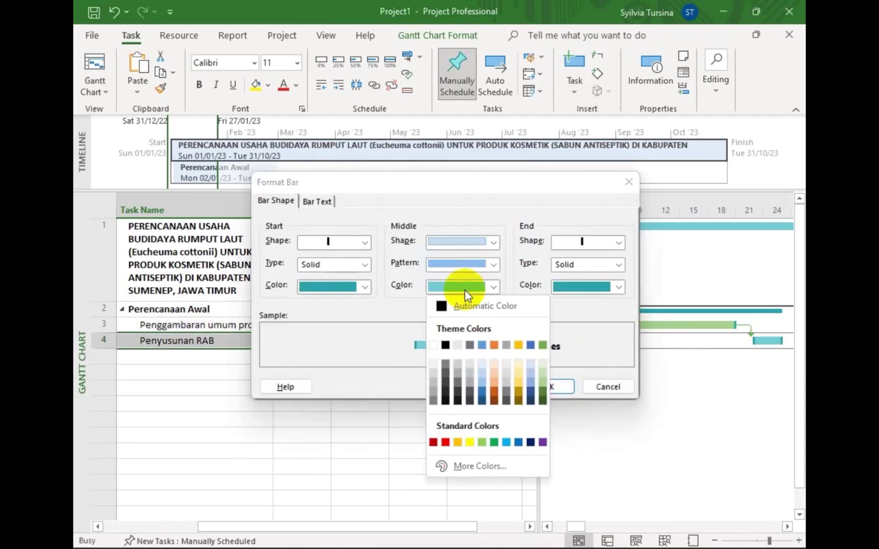
pyautogui.click(542, 387)
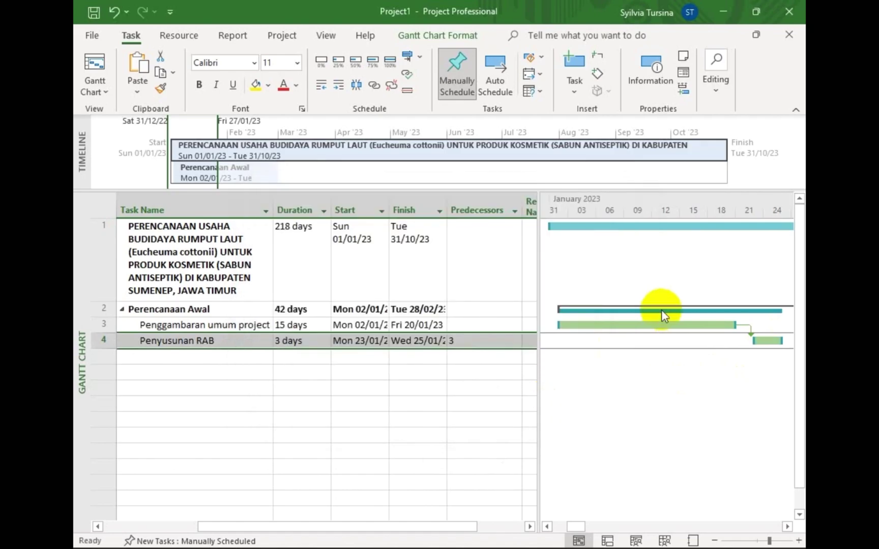
# Change the middle colour of the Perencanaan Awal summary bar to dark green.
pyautogui.doubleClick(661, 310)
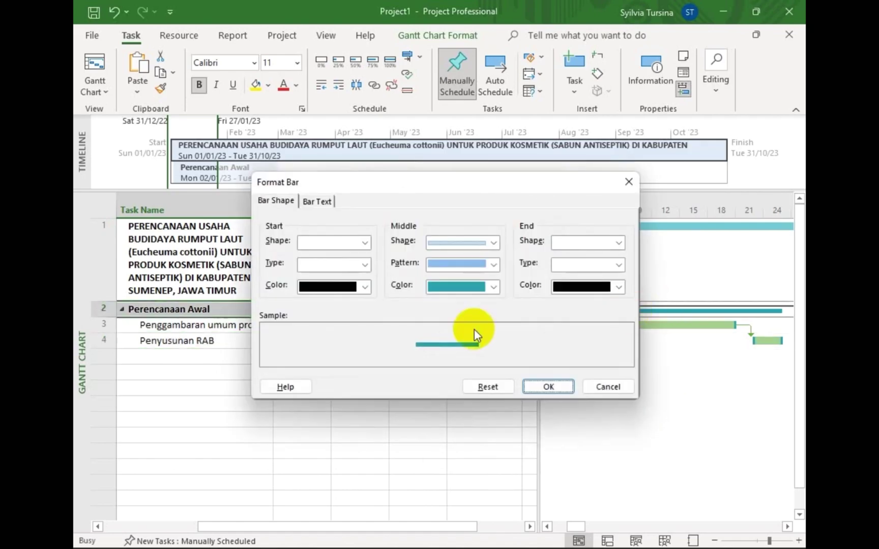
pyautogui.click(493, 287)
pyautogui.click(544, 387)
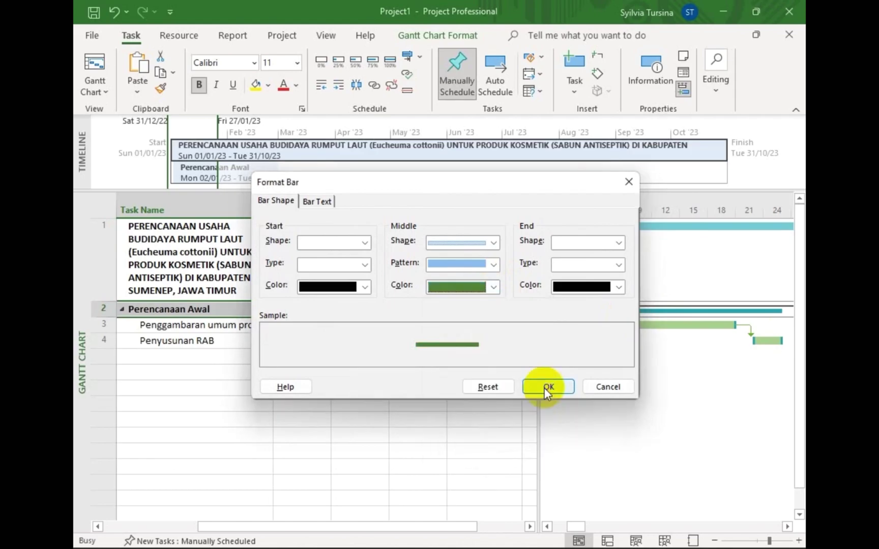
pyautogui.click(545, 387)
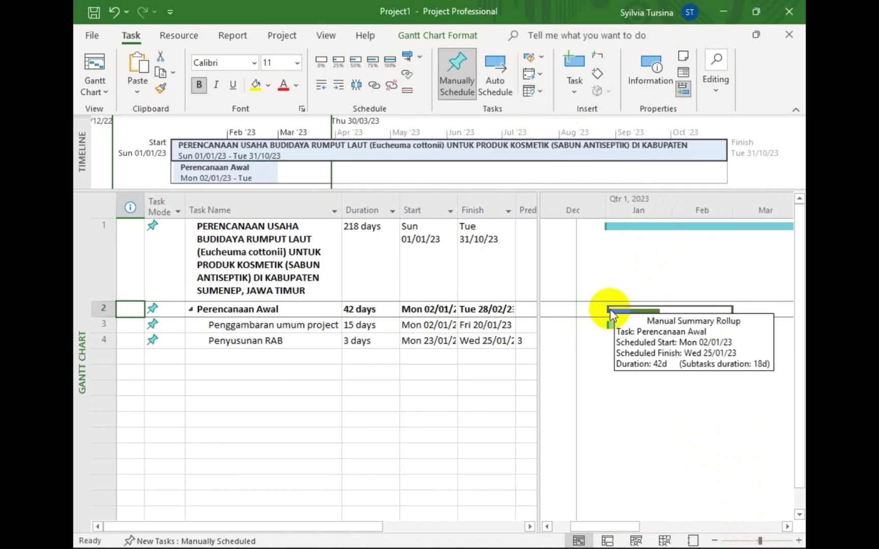
# Examine the extent of the Perencanaan Awal summary bar against its subtask bars along the timescale.
pyautogui.click(772, 540)
pyautogui.hscroll(-5, 670, 331)
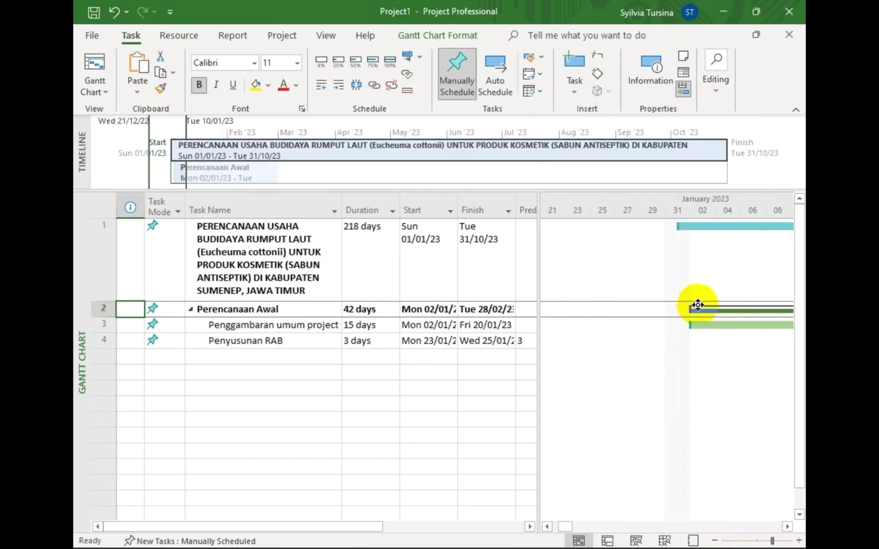
pyautogui.hscroll(10, 697, 305)
pyautogui.hscroll(3, 698, 304)
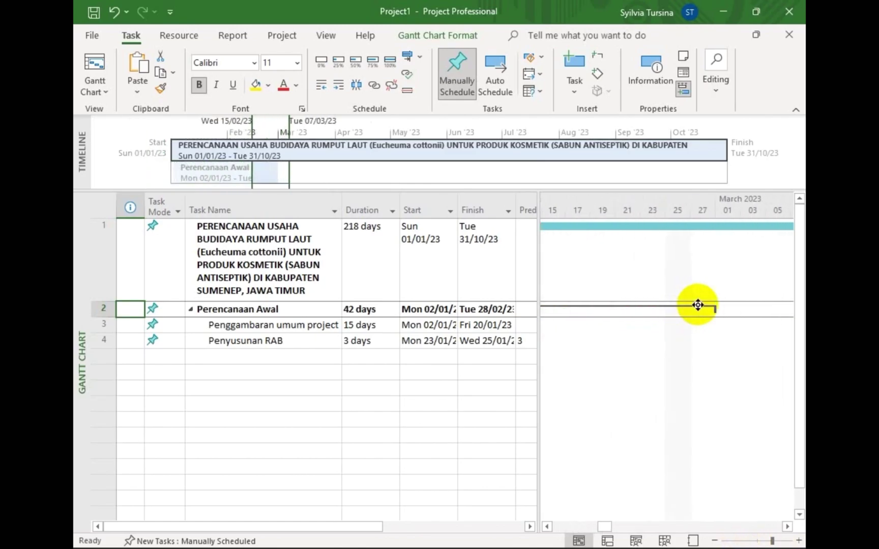
pyautogui.hscroll(-5, 574, 335)
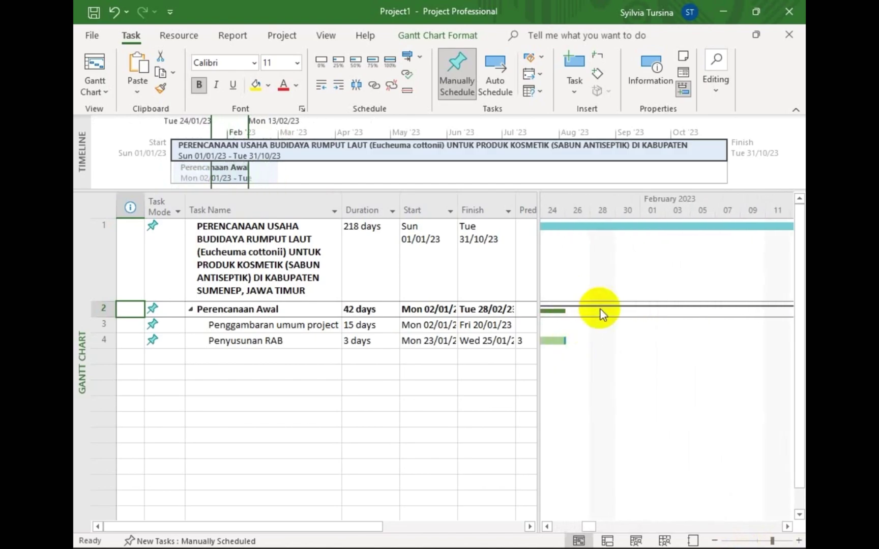
pyautogui.hscroll(-4, 599, 312)
pyautogui.hscroll(8, 599, 311)
pyautogui.hscroll(-2, 599, 311)
pyautogui.hscroll(-6, 601, 313)
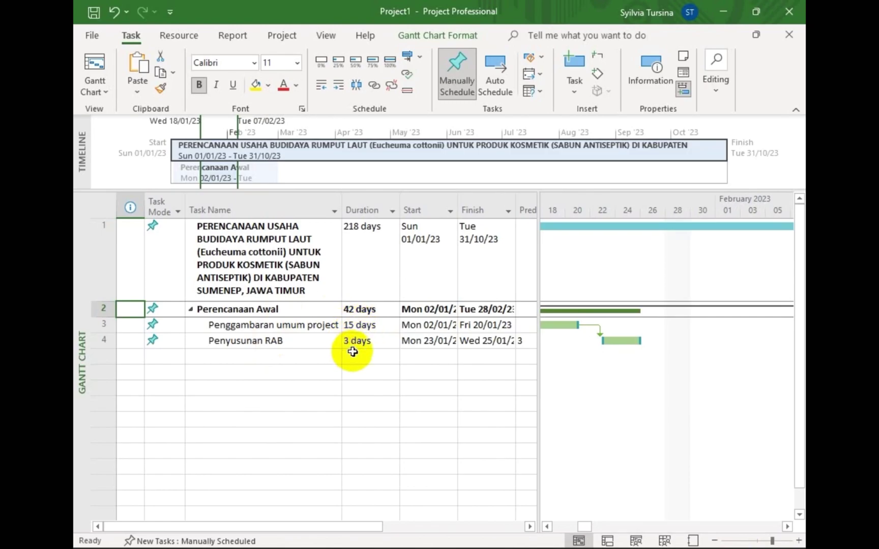
# Add a subtask named "project" below Penyusunan RAB and set its start to 26 January 2023.
pyautogui.click(278, 357)
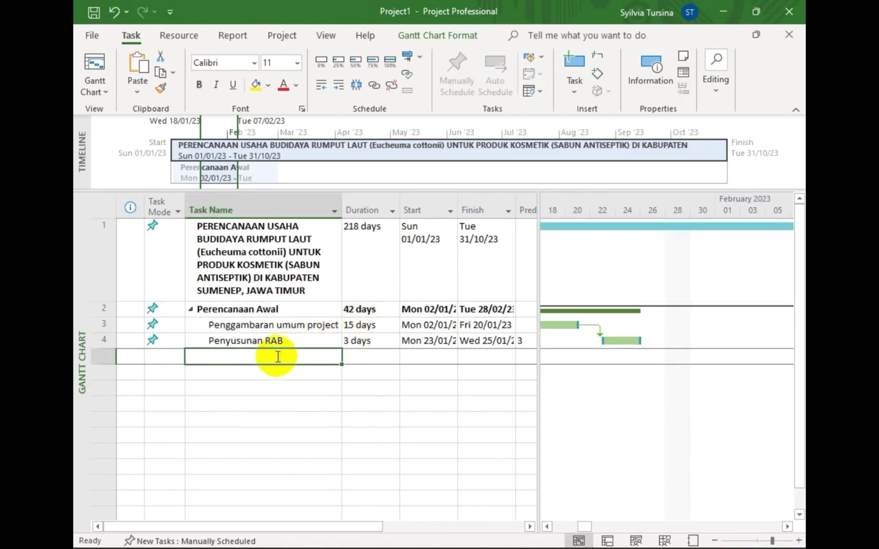
pyautogui.write('project')
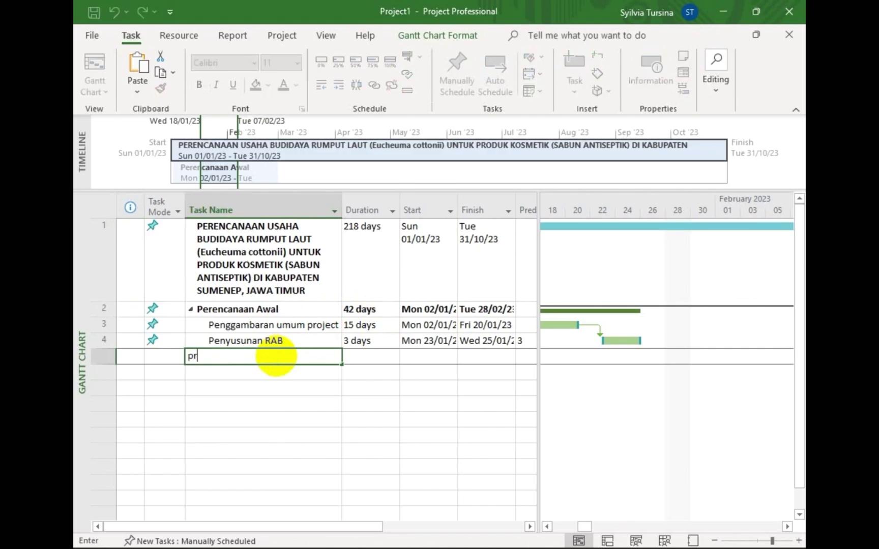
pyautogui.click(367, 357)
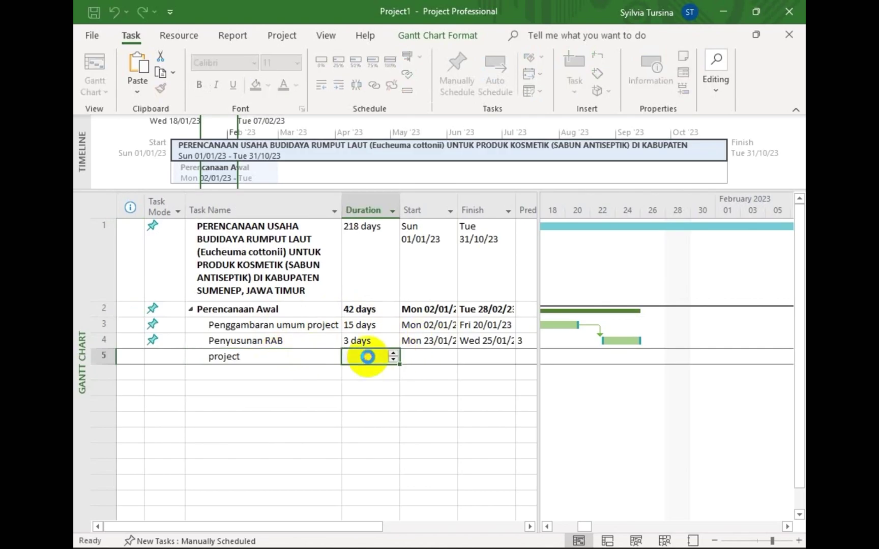
pyautogui.click(413, 355)
pyautogui.click(451, 357)
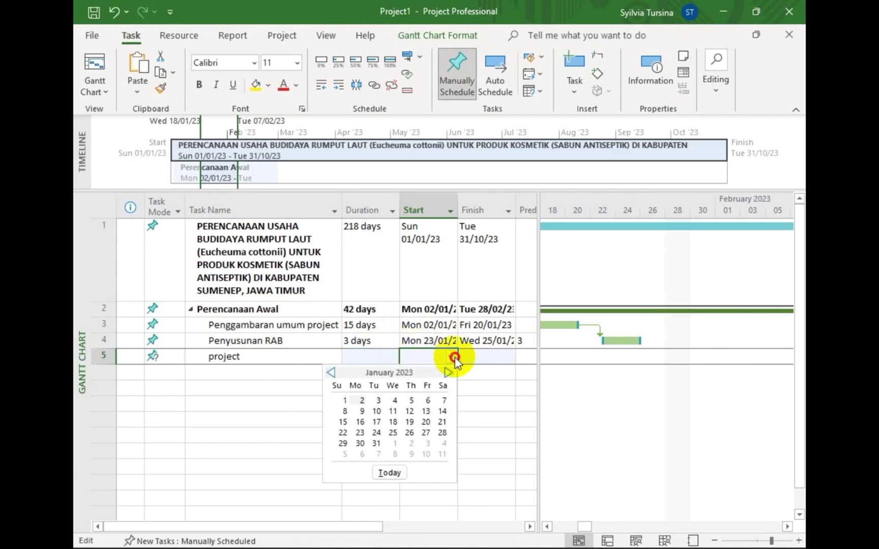
pyautogui.click(409, 433)
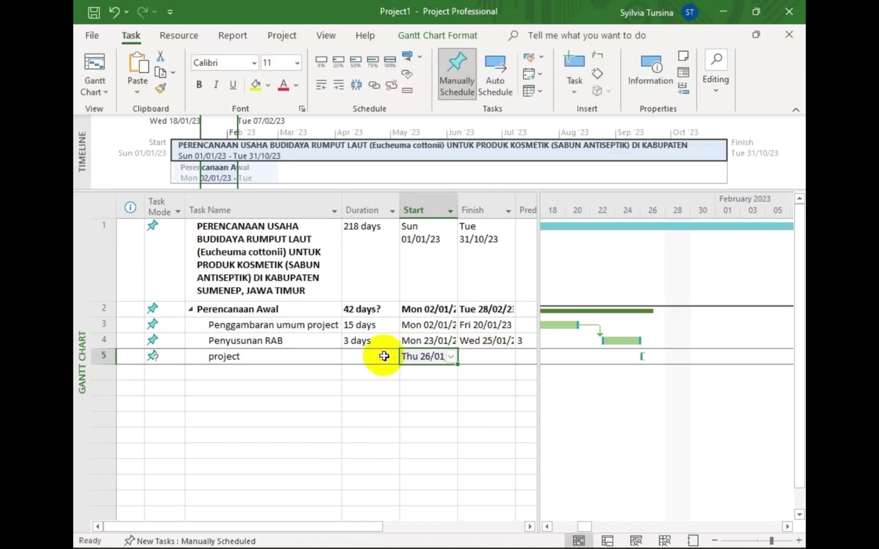
# Set the finish of the "project" subtask to 28 February 2023 and check the end of its Gantt bar.
pyautogui.click(484, 356)
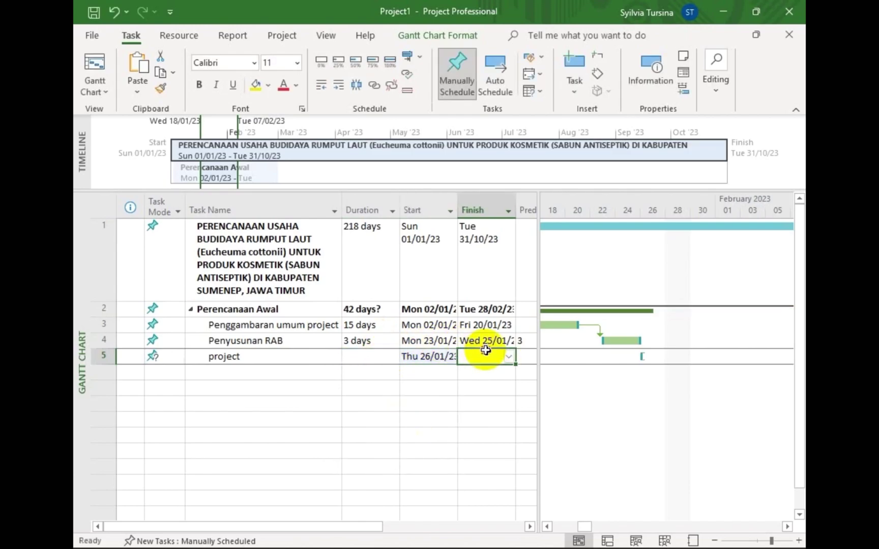
pyautogui.click(513, 355)
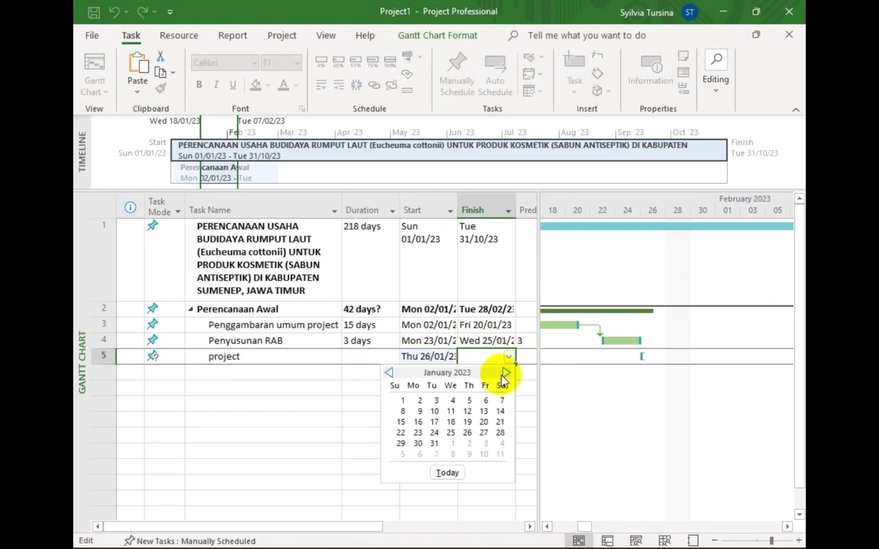
pyautogui.click(504, 373)
pyautogui.click(434, 443)
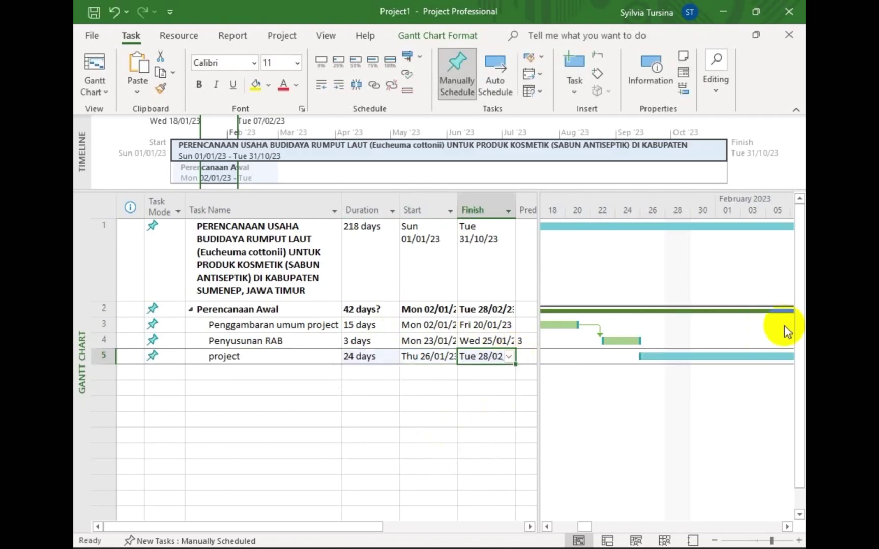
pyautogui.hscroll(3, 784, 325)
pyautogui.hscroll(5, 784, 325)
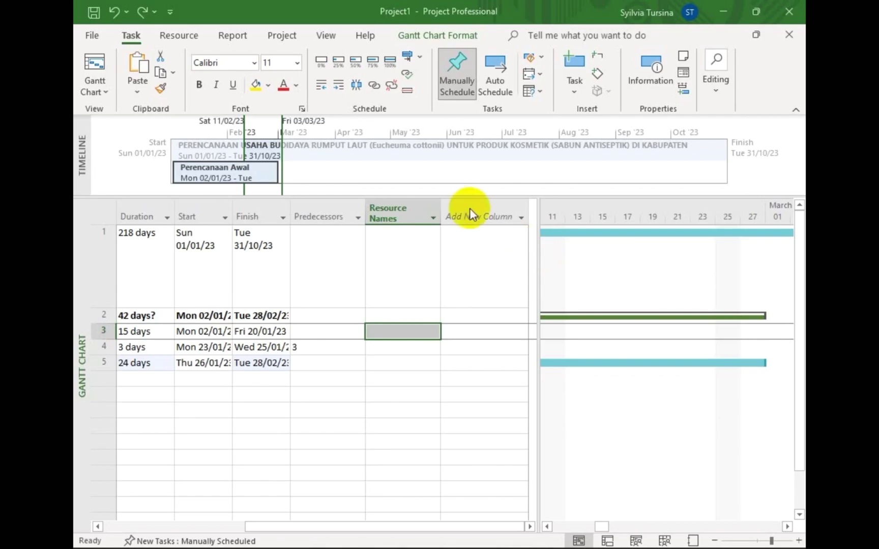
# Add "pekerja pabrik" and "Project Manager" to the project's resources through Assign Resources.
pyautogui.click(183, 41)
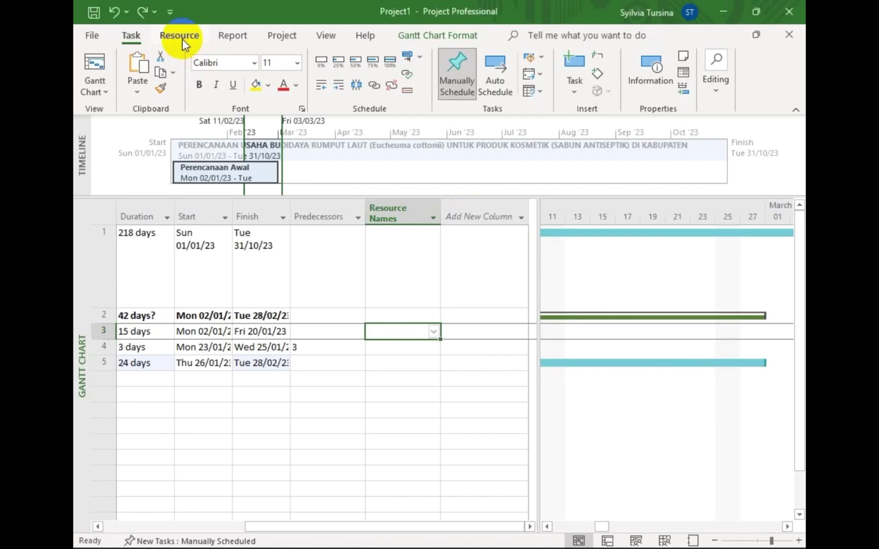
pyautogui.click(182, 39)
pyautogui.click(162, 79)
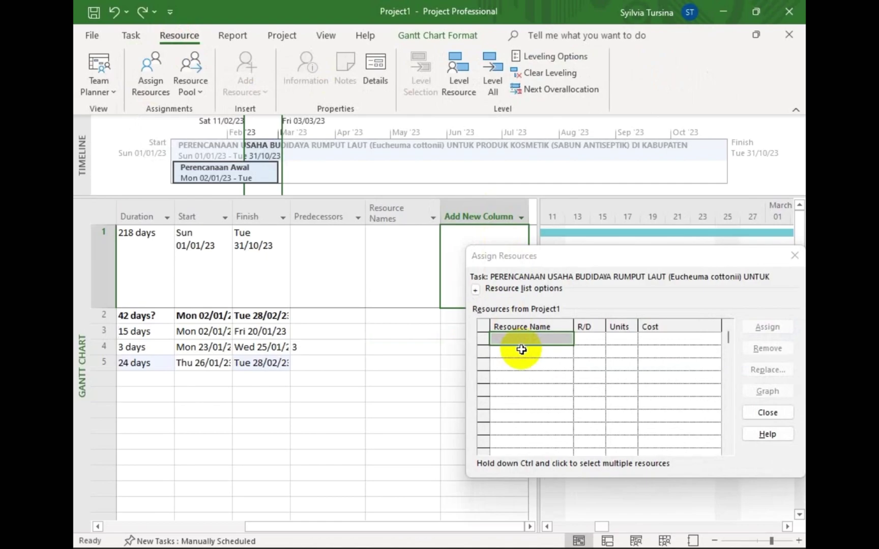
pyautogui.click(519, 338)
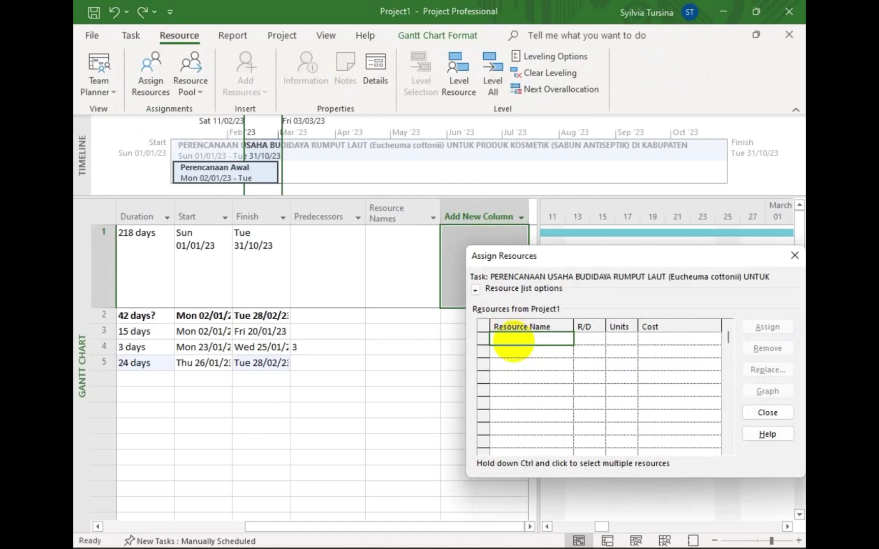
pyautogui.write('pekerja pabrik')
pyautogui.click(767, 412)
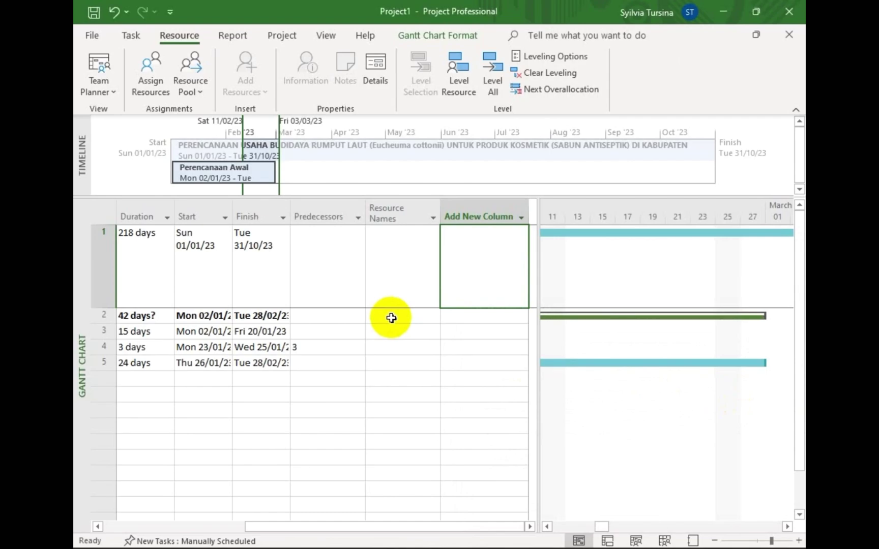
# Assign the Project Manager resource to the summary task Perencanaan Awal.
pyautogui.click(404, 316)
pyautogui.click(435, 316)
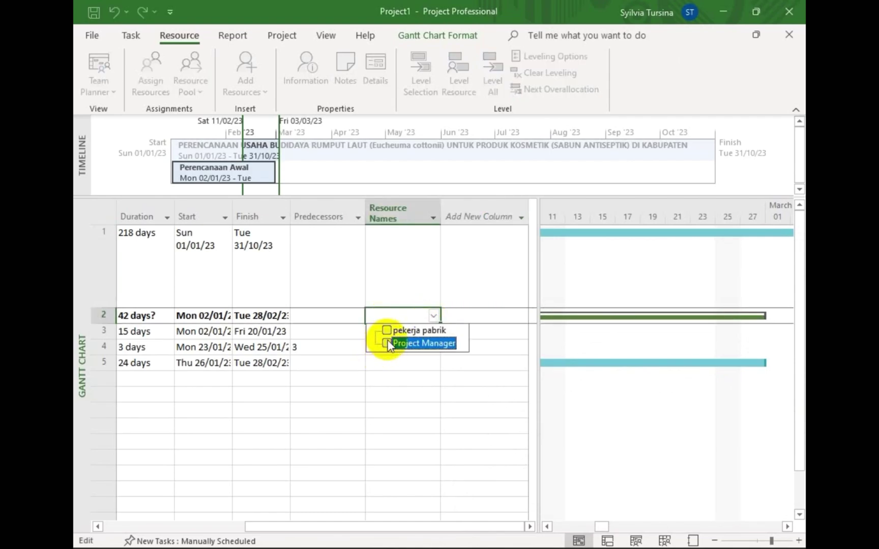
pyautogui.click(412, 366)
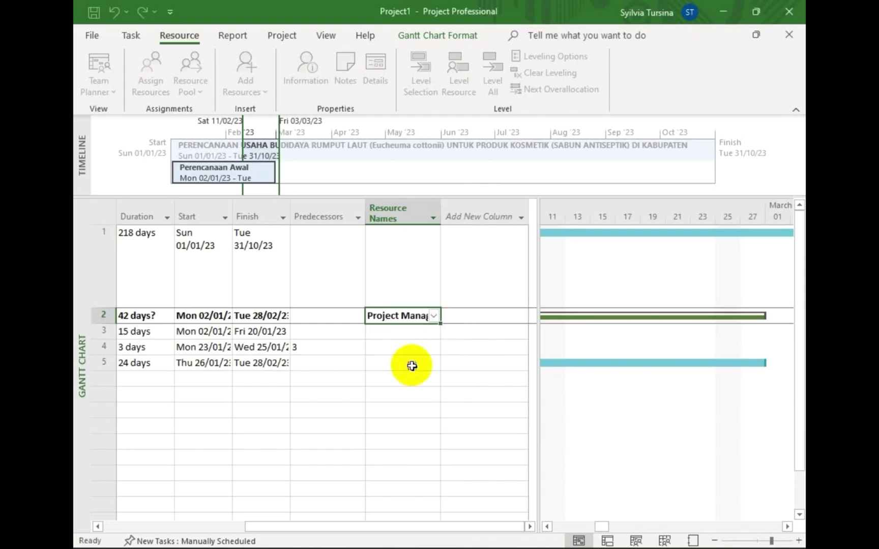
pyautogui.hscroll(-5, 702, 337)
pyautogui.hscroll(-6, 703, 337)
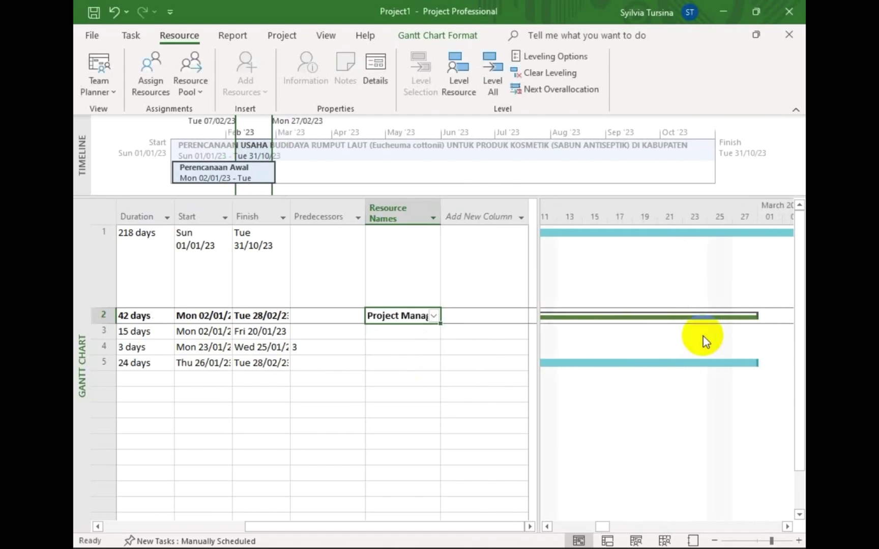
# Assign the pekerja pabrik resource to the subtask Penggambaran umum project and check the label on its Gantt bar.
pyautogui.click(369, 331)
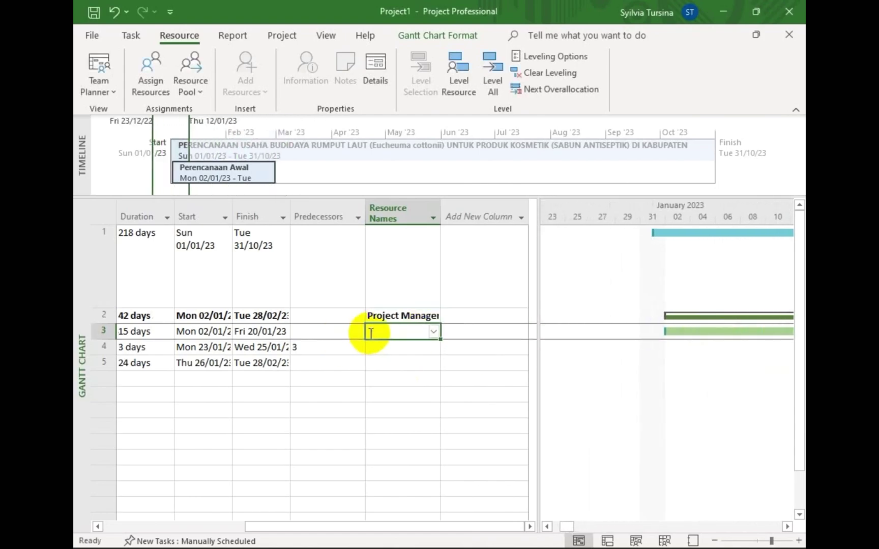
pyautogui.click(432, 332)
pyautogui.click(427, 347)
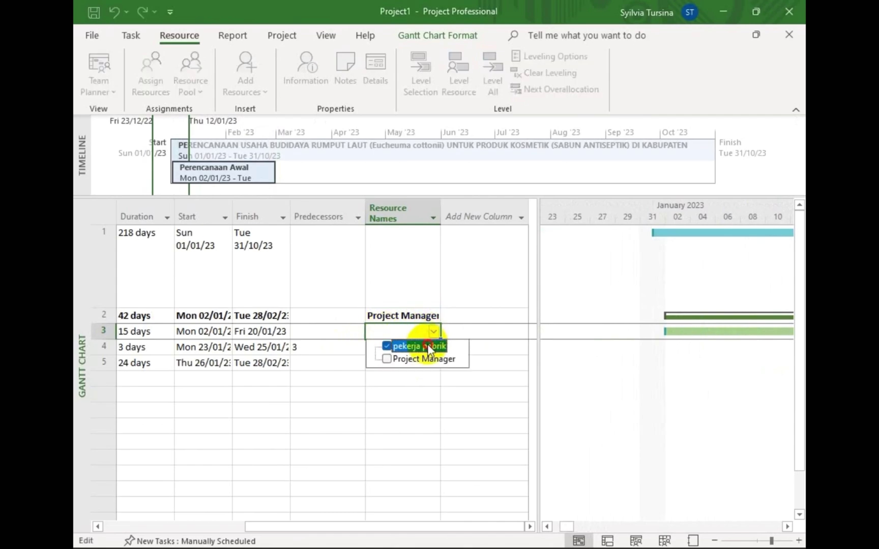
pyautogui.click(457, 412)
pyautogui.hscroll(6, 785, 371)
pyautogui.hscroll(2, 785, 376)
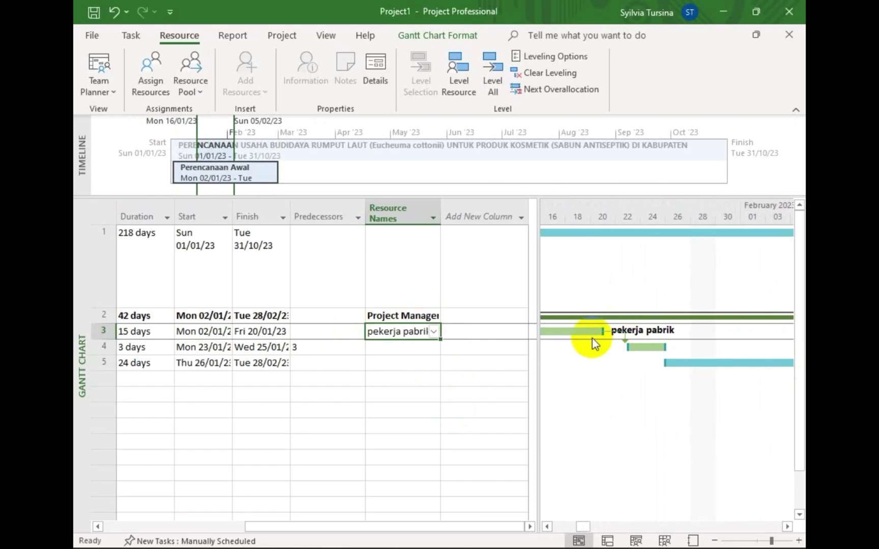
# Add a Cost column to the task table after Resource Names.
pyautogui.hscroll(-5, 418, 388)
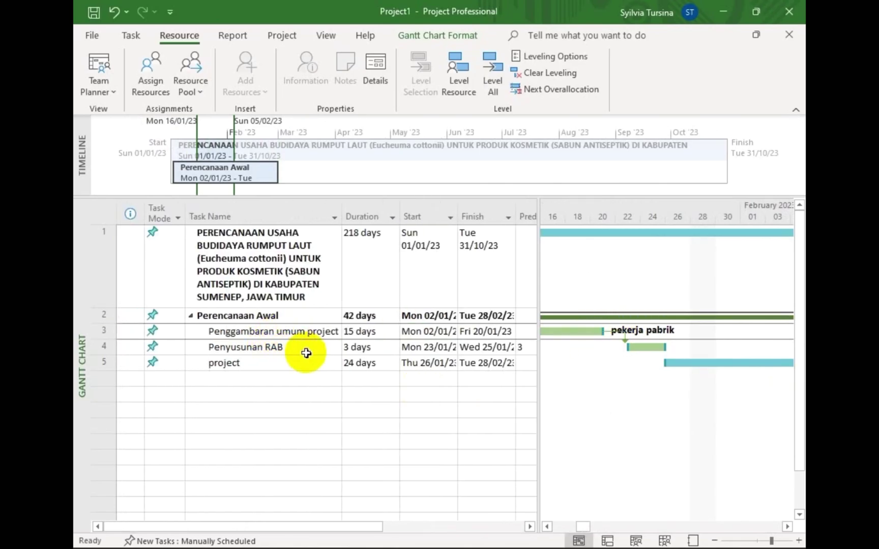
pyautogui.hscroll(1, 304, 353)
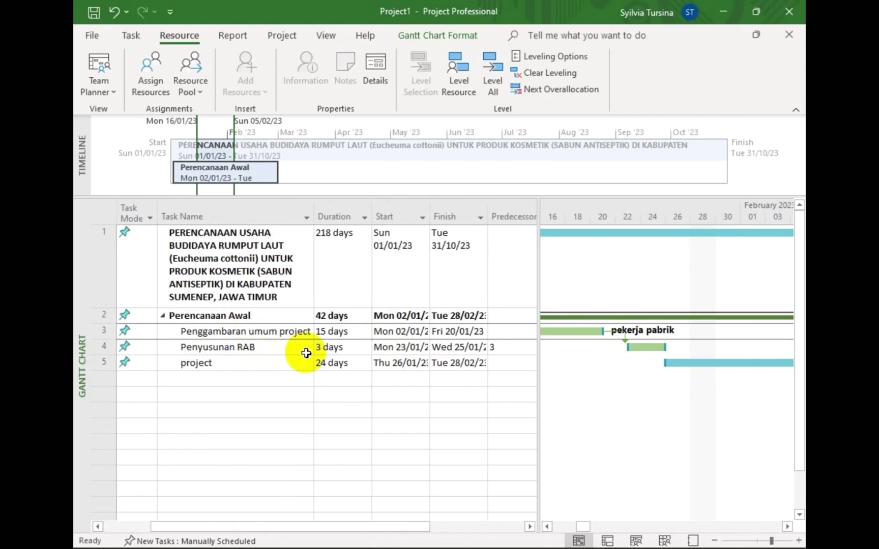
pyautogui.hscroll(5, 305, 352)
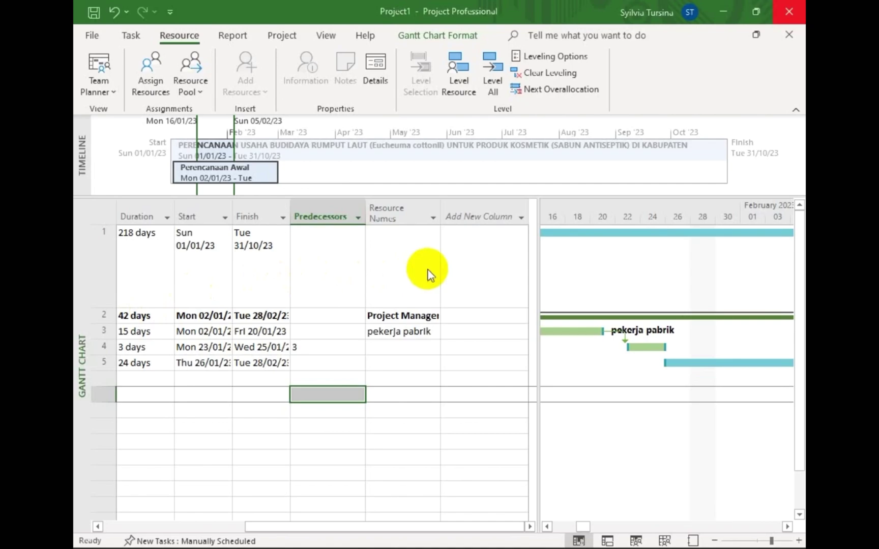
pyautogui.click(513, 217)
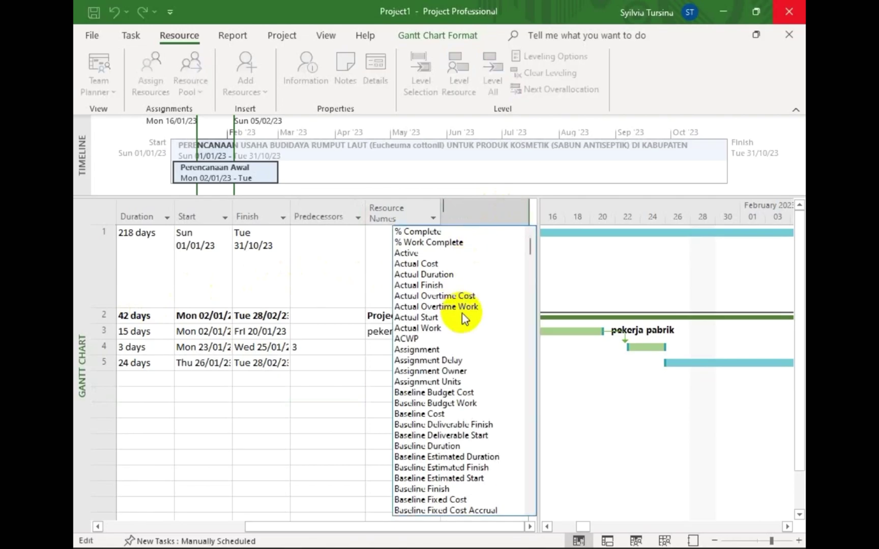
pyautogui.scroll(-20, 464, 318)
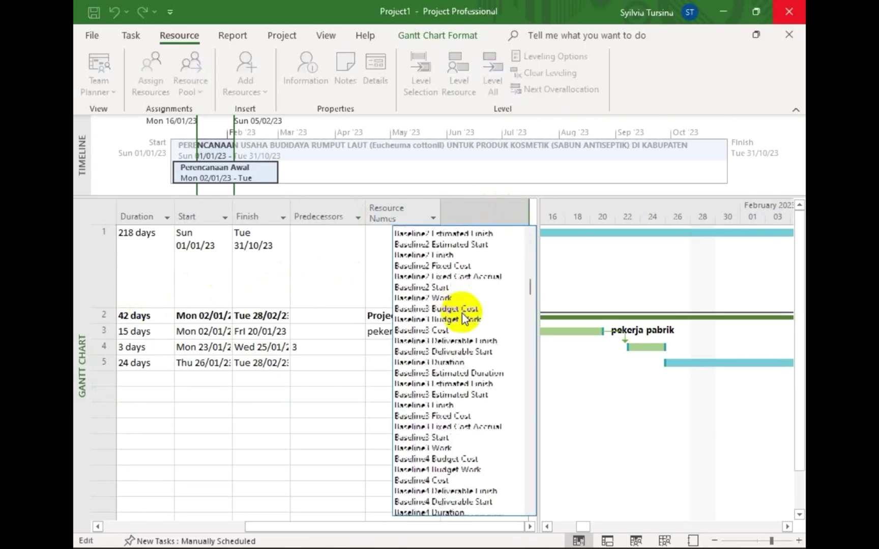
pyautogui.scroll(-20, 463, 315)
pyautogui.scroll(4, 463, 314)
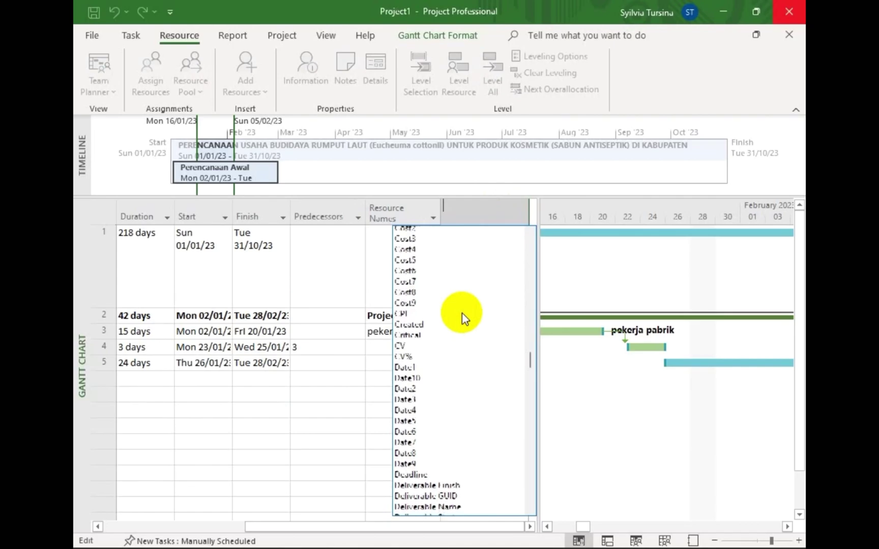
pyautogui.scroll(1, 462, 313)
pyautogui.click(463, 307)
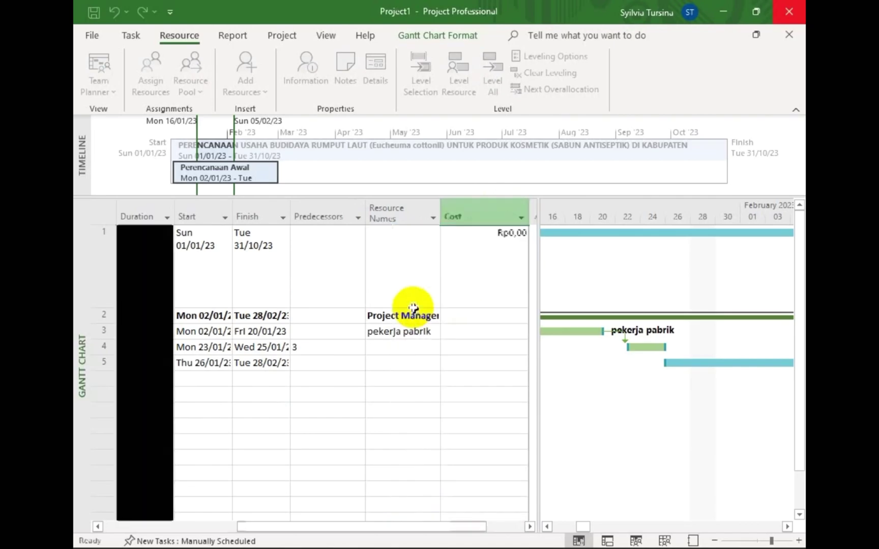
# Set the cost of the subtask Penggambaran umum project to Rp500.000.
pyautogui.click(486, 331)
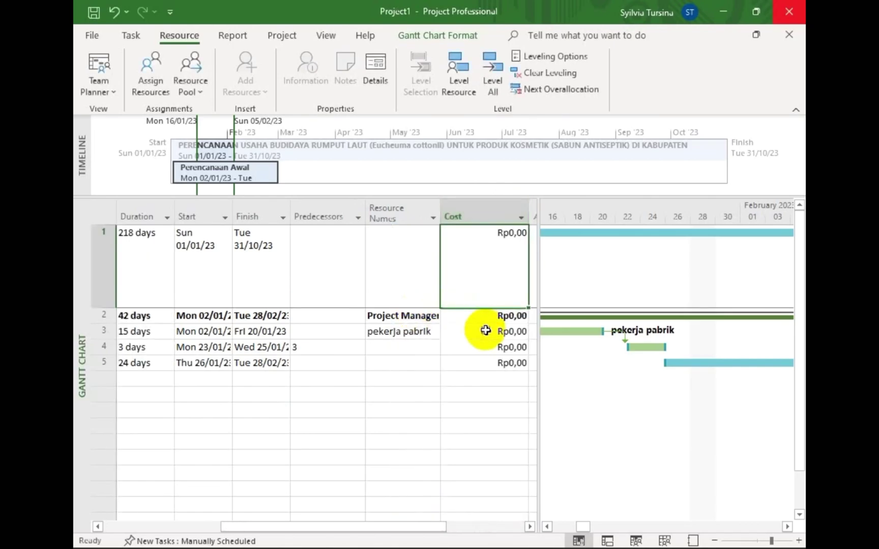
pyautogui.write('500000')
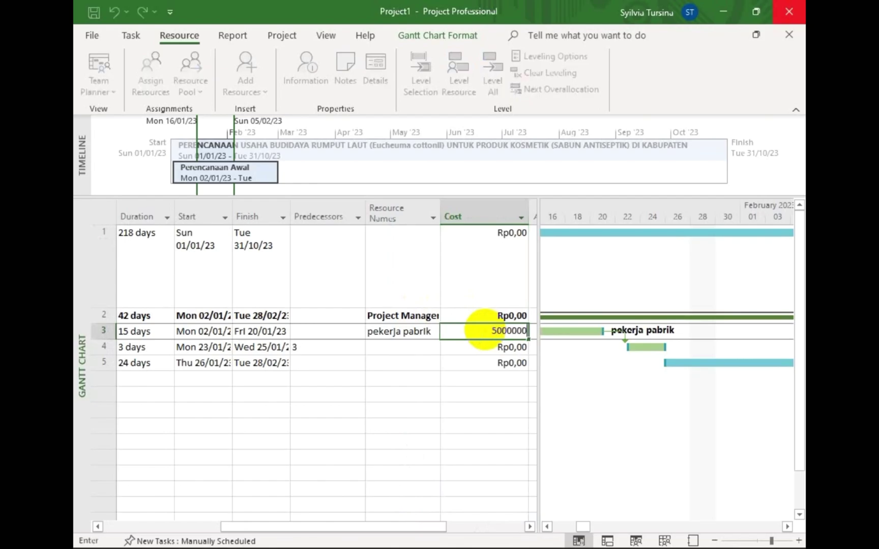
pyautogui.press('Return')
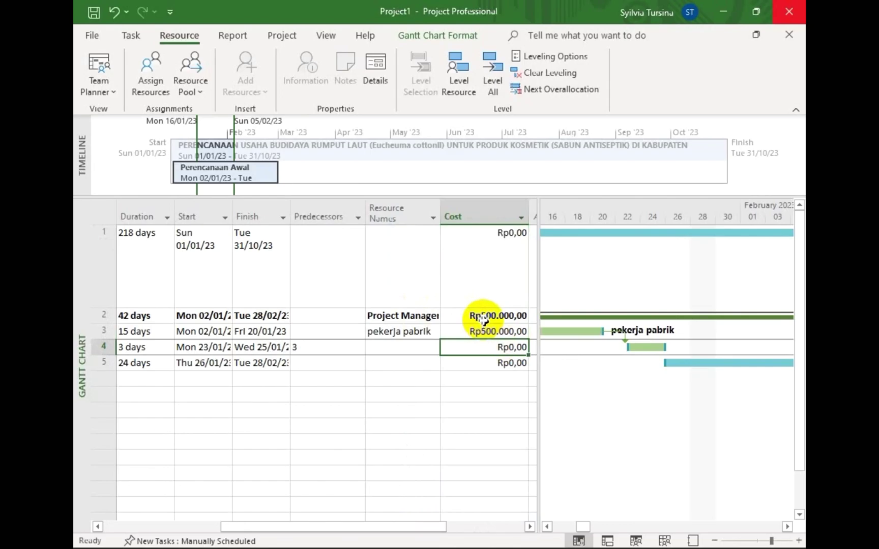
# Set the cost of the subtask Penyusunan RAB to Rp250.000.
pyautogui.click(489, 351)
pyautogui.write('2')
pyautogui.doubleClick(495, 349)
pyautogui.write('25')
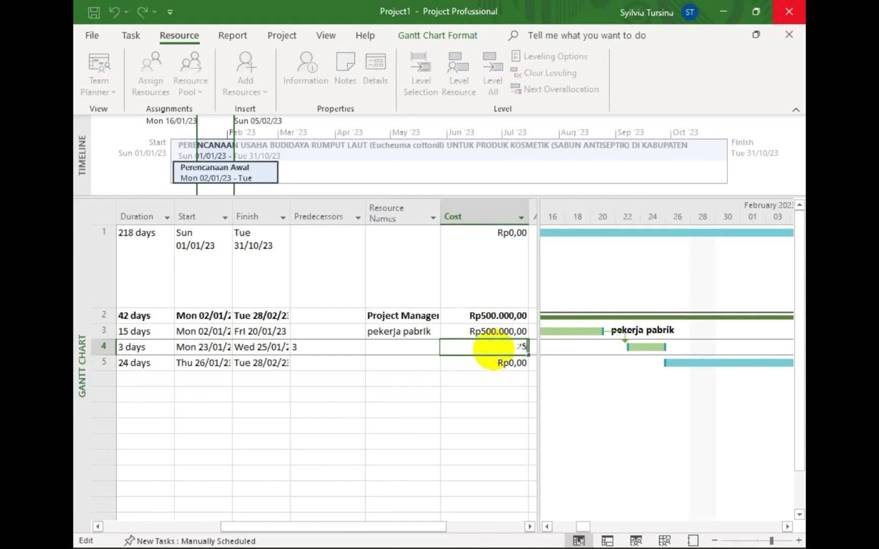
pyautogui.write('0.00000')
pyautogui.press('Return')
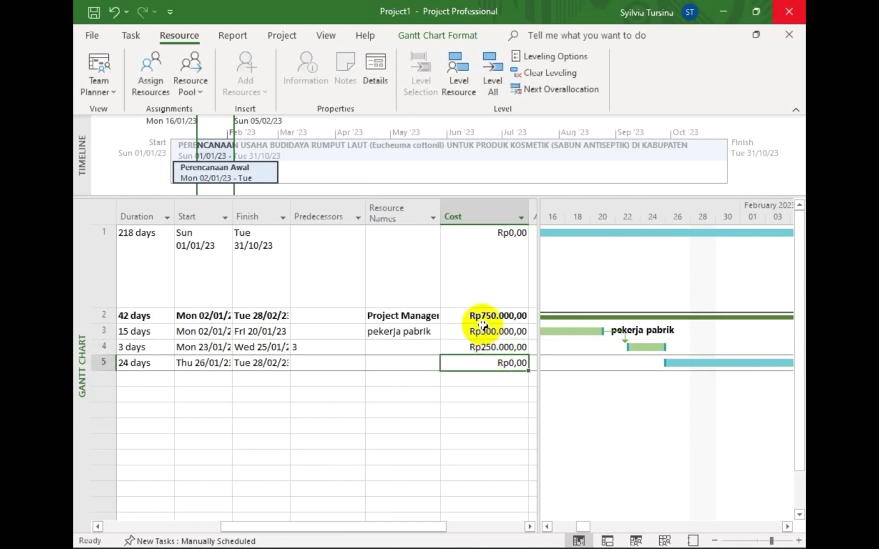
pyautogui.hscroll(2, 488, 336)
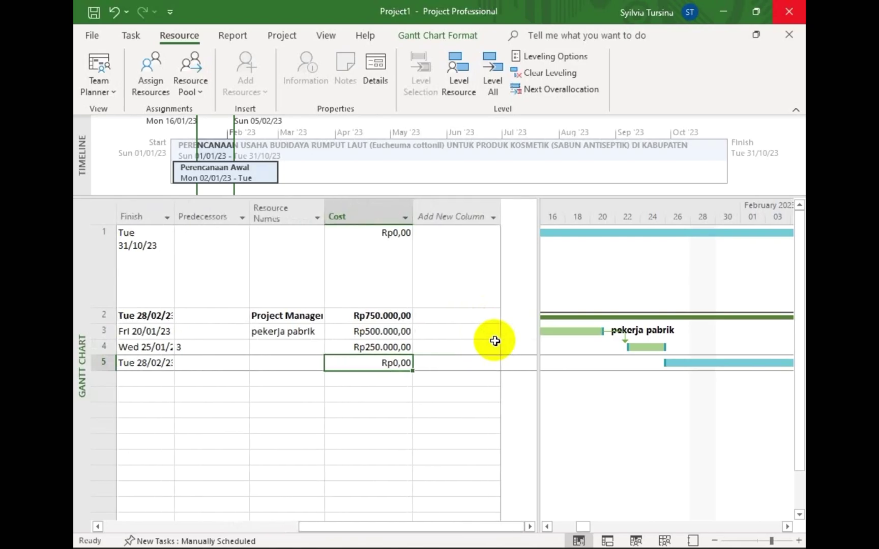
pyautogui.click(477, 226)
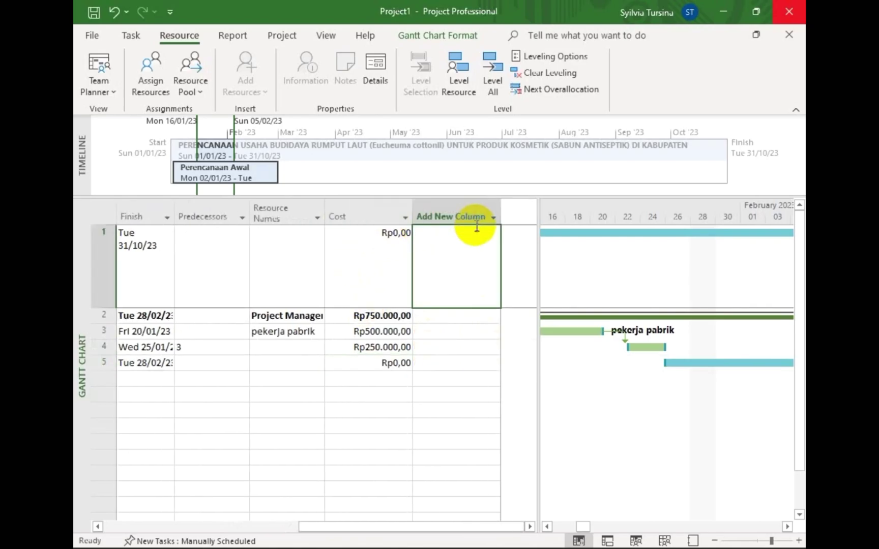
pyautogui.click(493, 219)
pyautogui.scroll(-20, 473, 432)
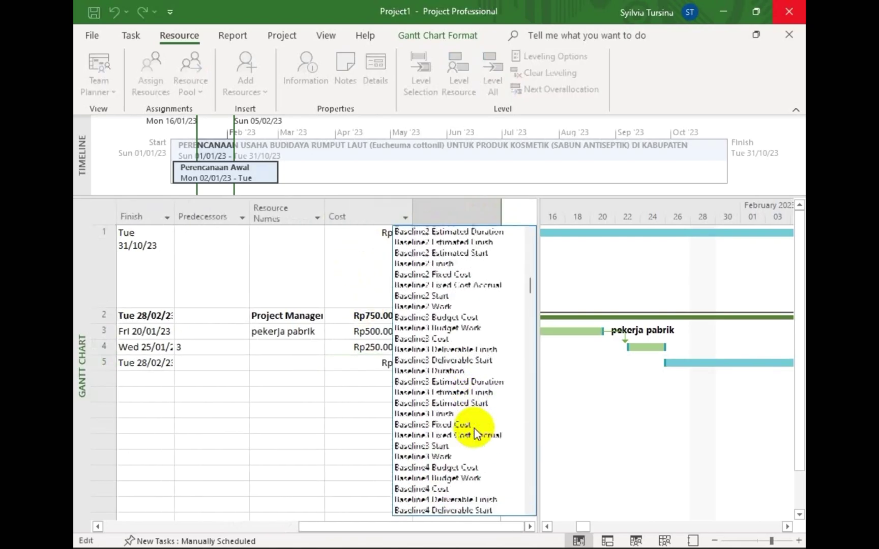
pyautogui.scroll(-8, 474, 428)
pyautogui.scroll(5, 474, 428)
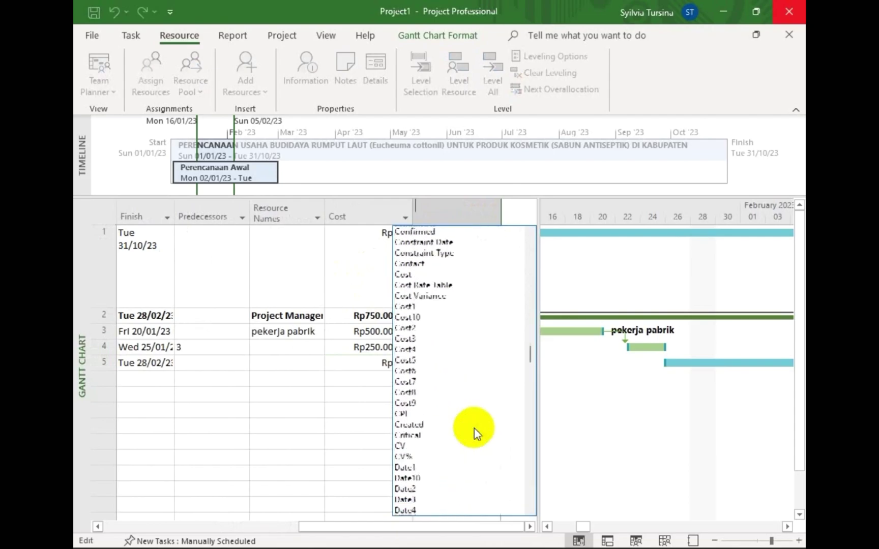
pyautogui.scroll(3, 473, 427)
pyautogui.scroll(-8, 474, 427)
pyautogui.scroll(-2, 444, 440)
pyautogui.scroll(3, 444, 440)
pyautogui.press('Escape')
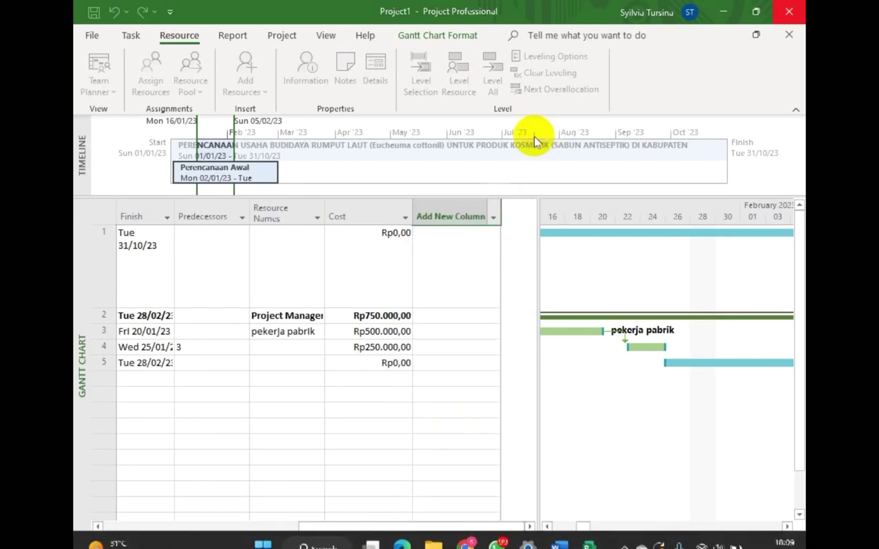
# Add a % Complete column to the task table after Cost.
pyautogui.click(492, 211)
pyautogui.click(477, 229)
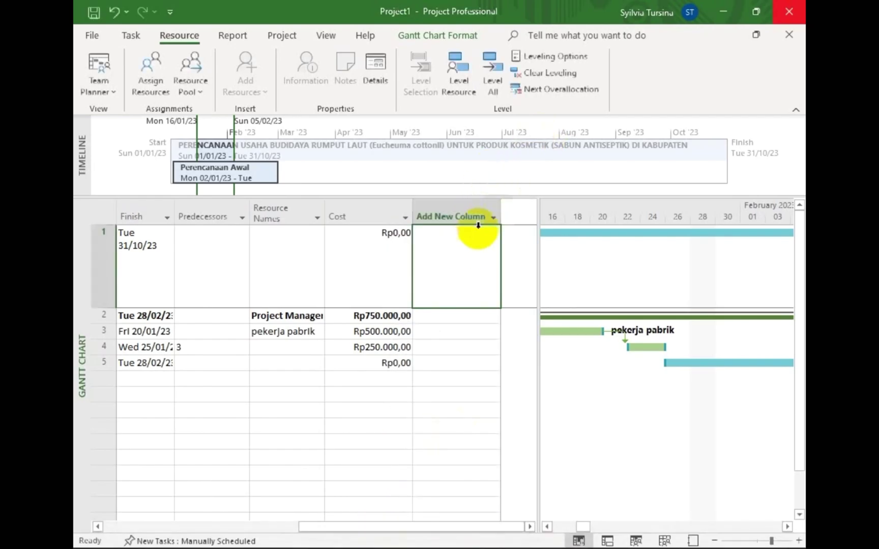
pyautogui.click(496, 218)
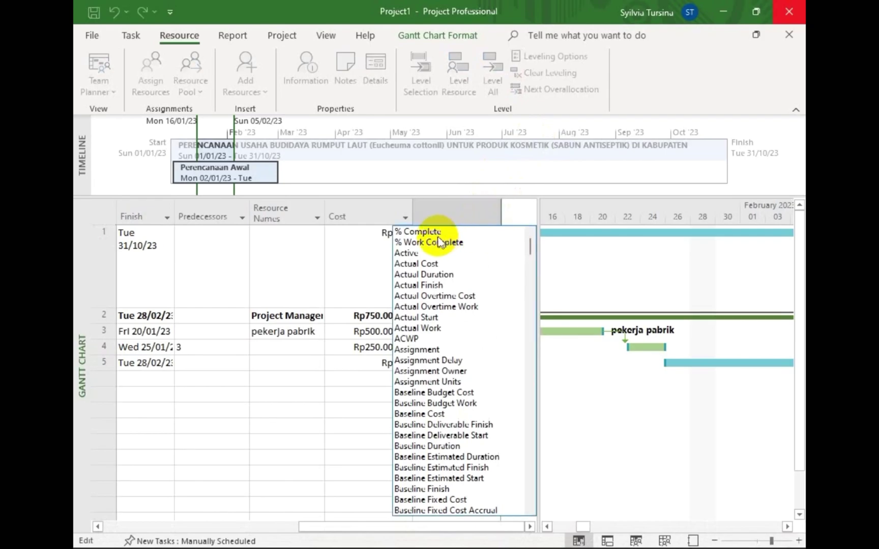
pyautogui.click(447, 233)
pyautogui.click(464, 318)
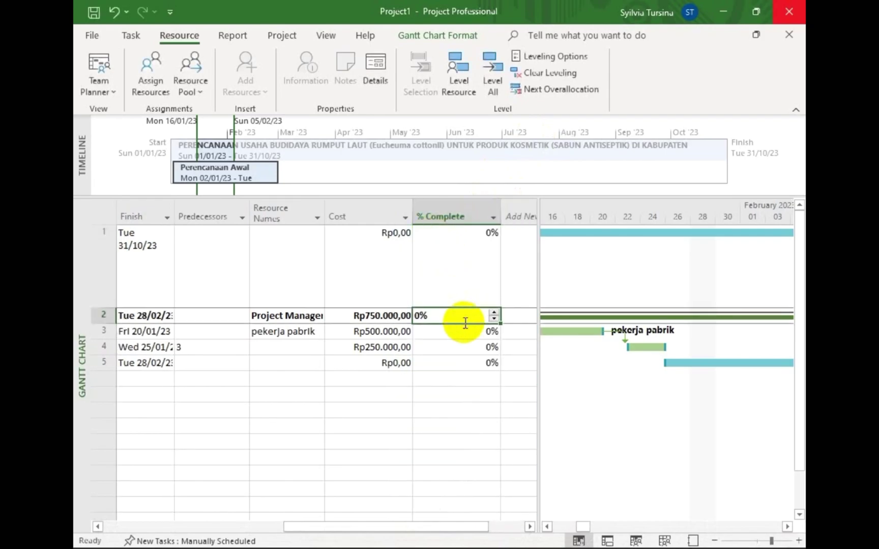
# Set the % Complete of the subtask Penggambaran umum project to 100%.
pyautogui.click(466, 331)
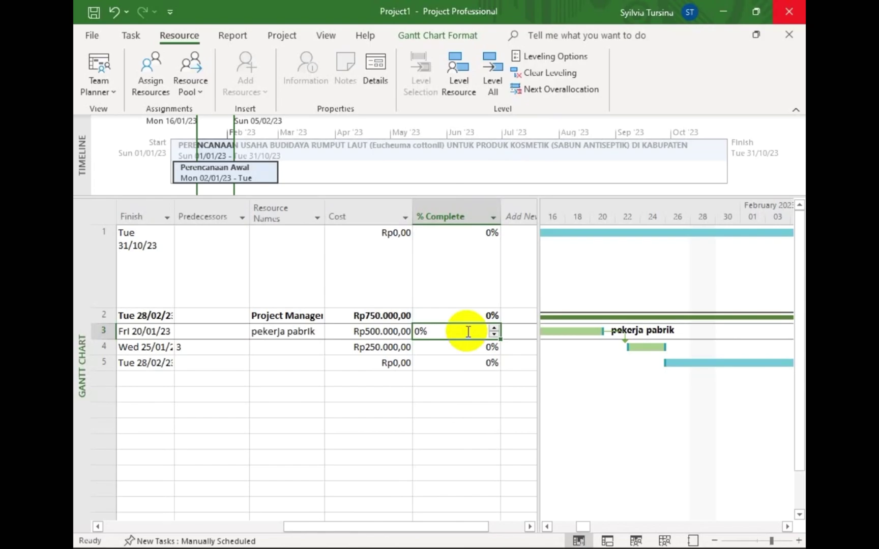
pyautogui.hscroll(-5, 222, 408)
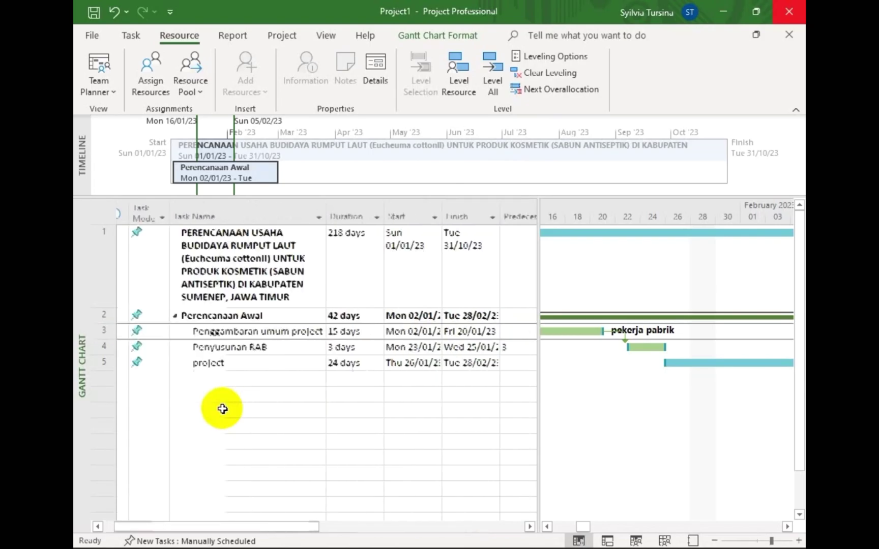
pyautogui.hscroll(6, 222, 408)
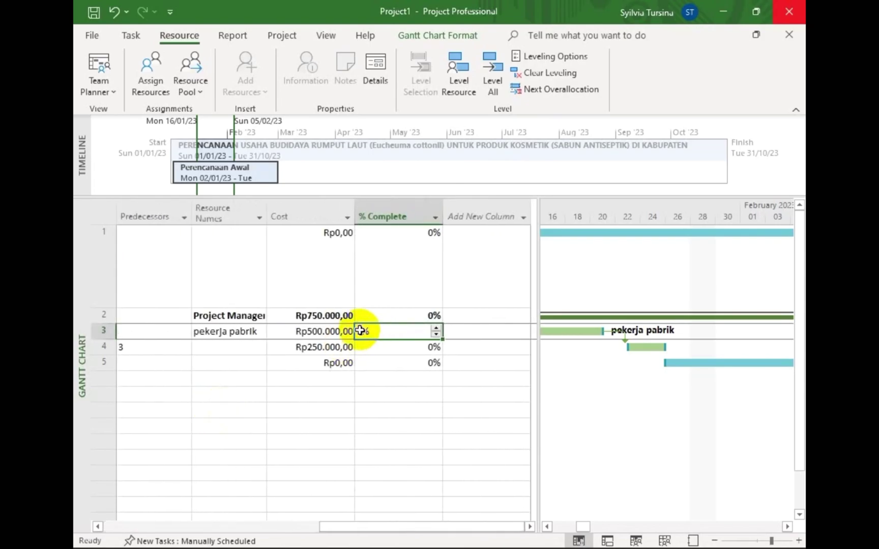
pyautogui.write('100')
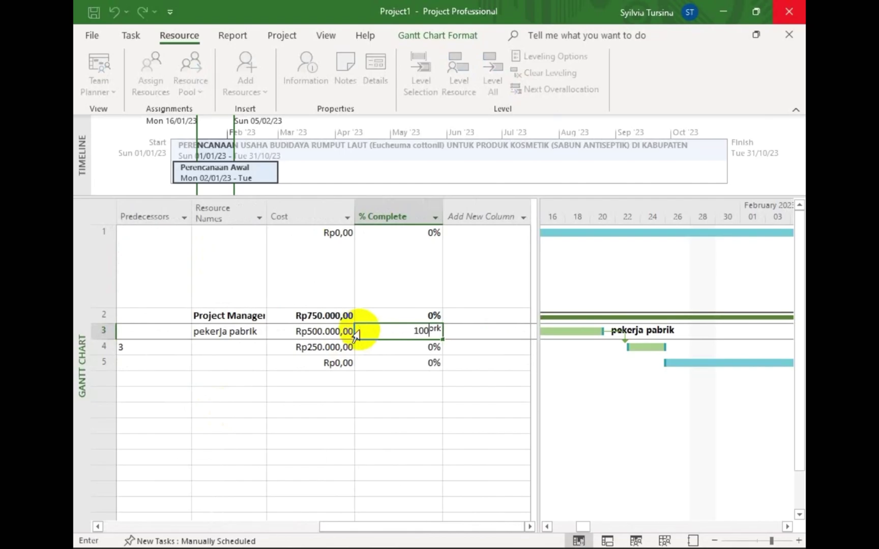
pyautogui.press('Return')
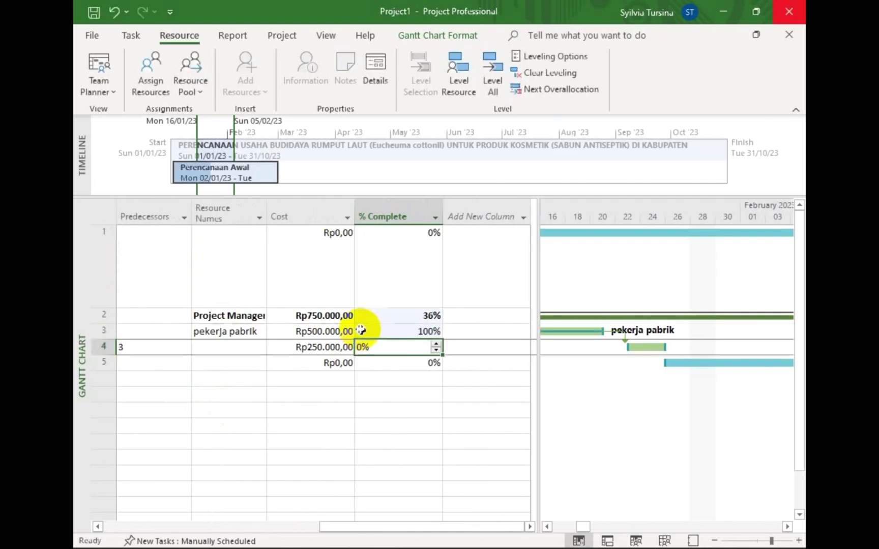
# Set % Complete to 92% for Penyusunan RAB and to 100% for the "project" subtask.
pyautogui.hscroll(-5, 339, 359)
pyautogui.hscroll(5, 340, 359)
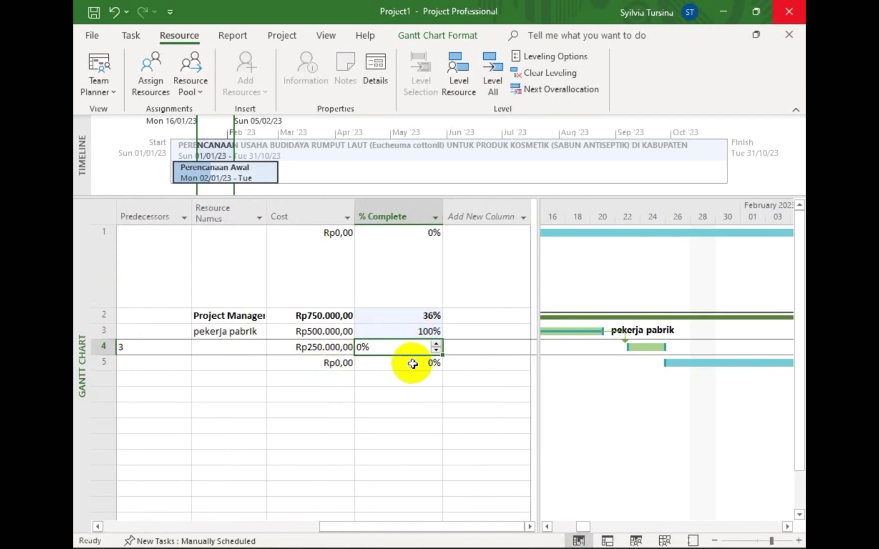
pyautogui.write('92')
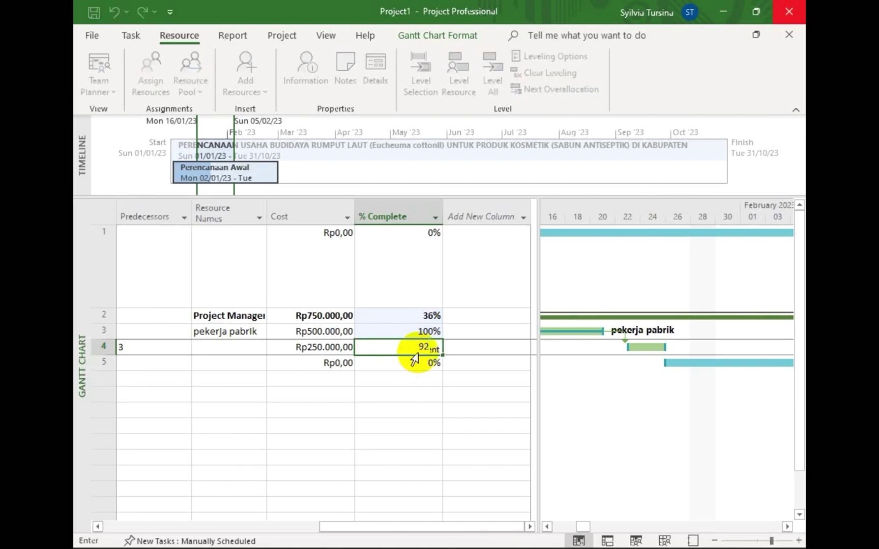
pyautogui.press('Return')
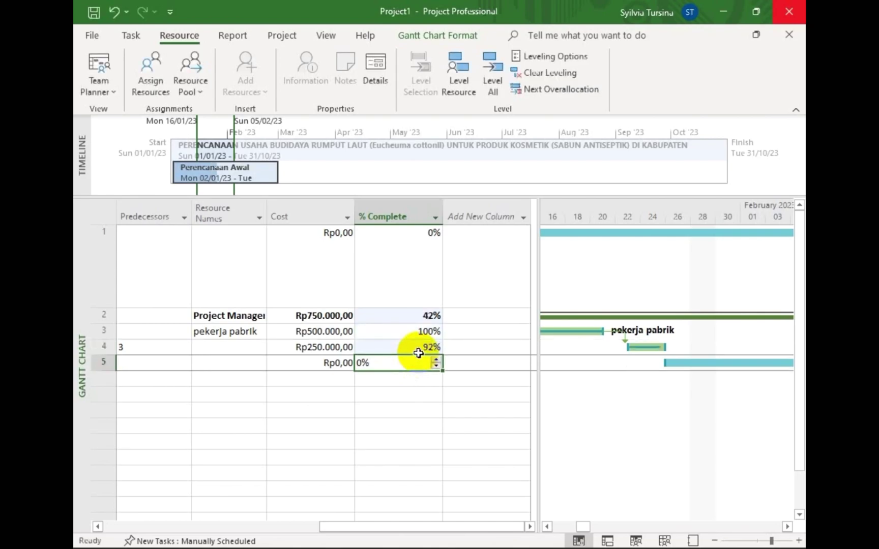
pyautogui.write('100')
pyautogui.press('Return')
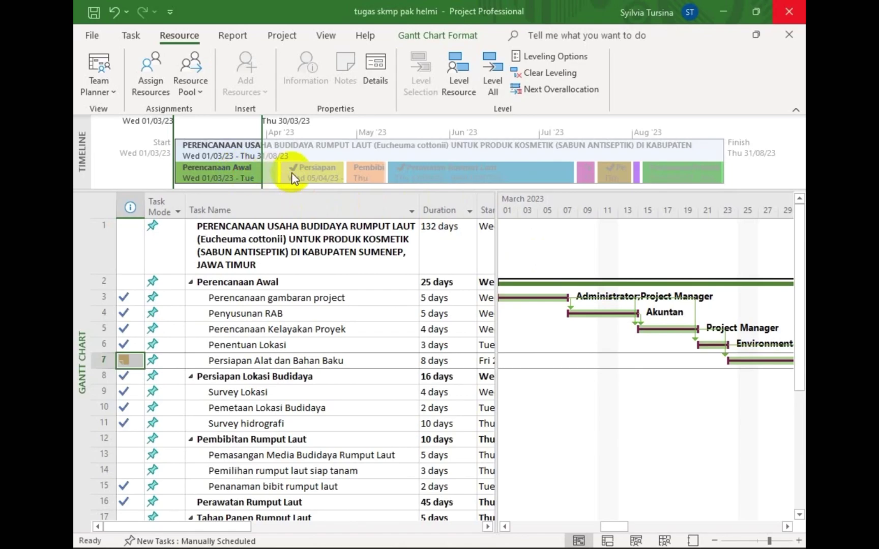
# Select the Perencanaan Awal bar on the timeline and open its background colour choices.
pyautogui.doubleClick(130, 35)
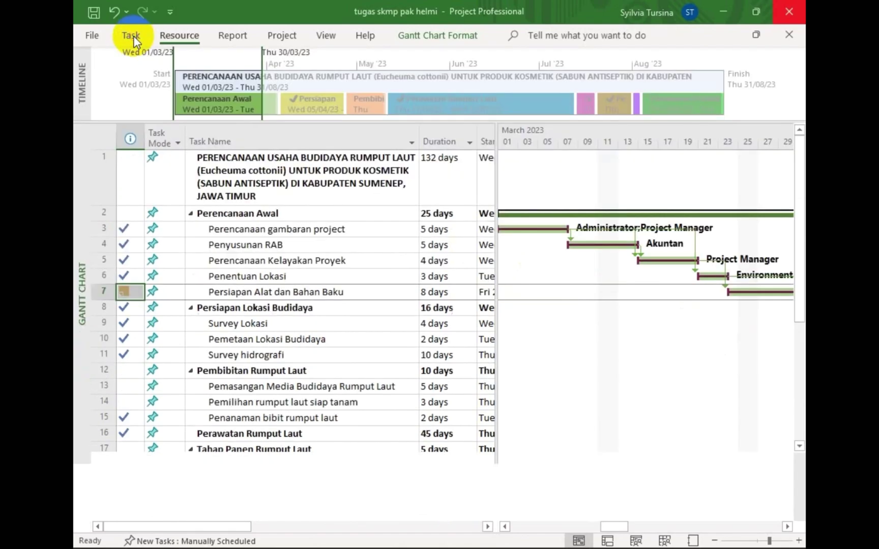
pyautogui.click(208, 100)
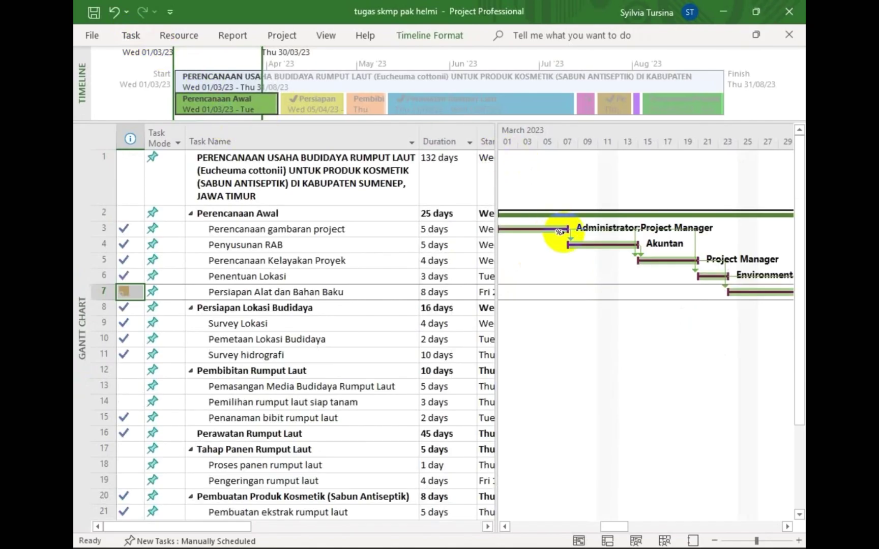
pyautogui.click(130, 35)
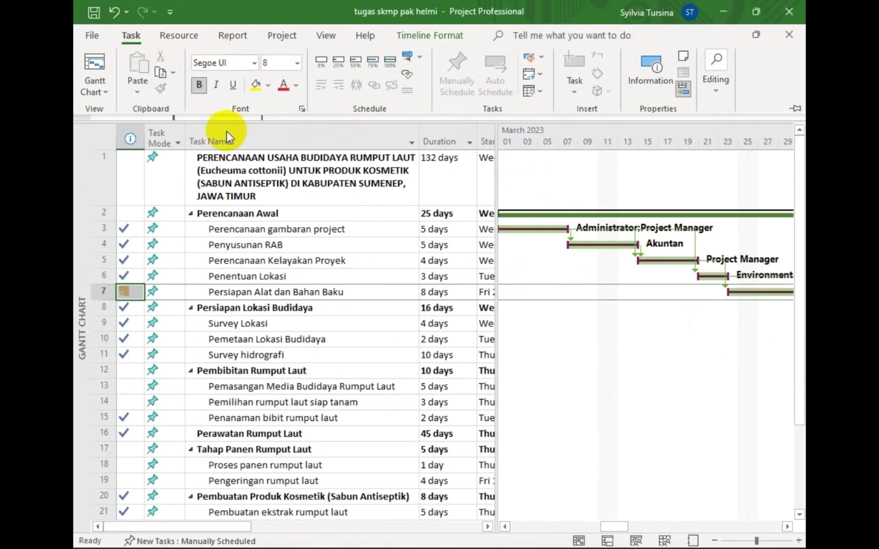
pyautogui.click(148, 123)
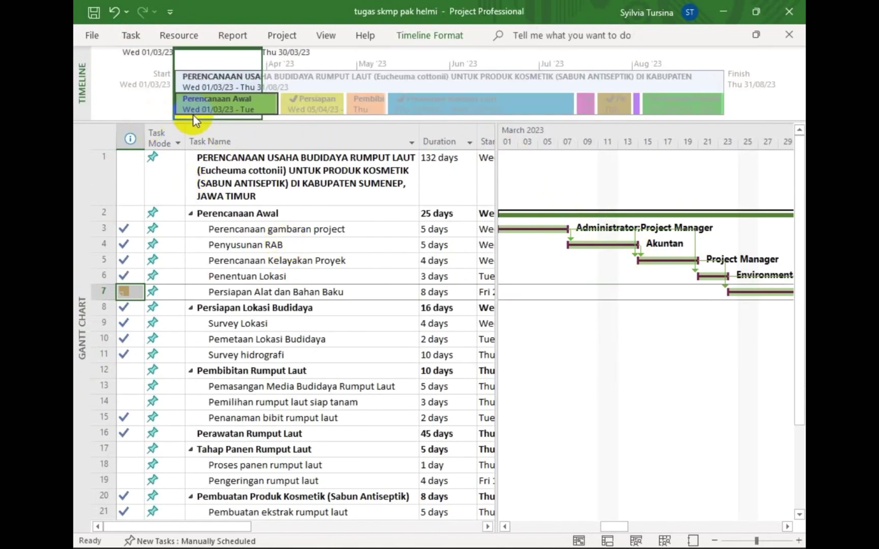
pyautogui.click(137, 37)
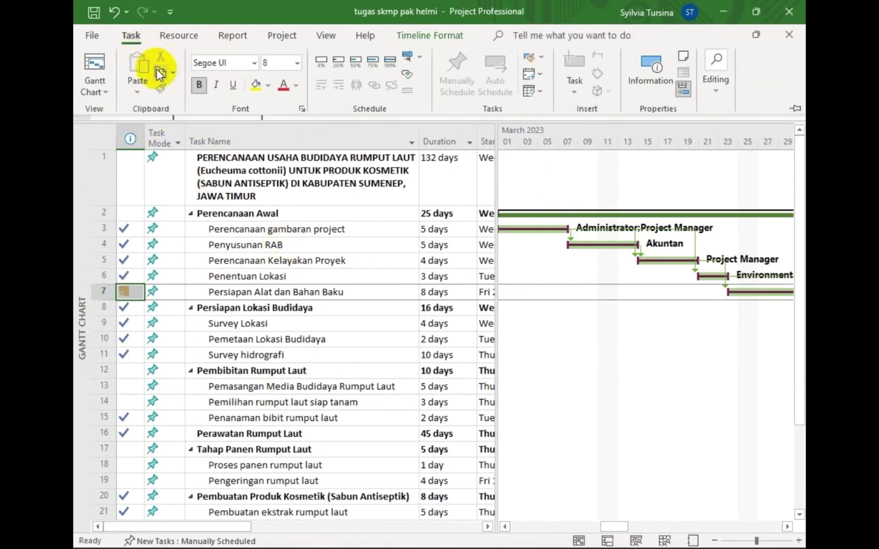
pyautogui.click(267, 86)
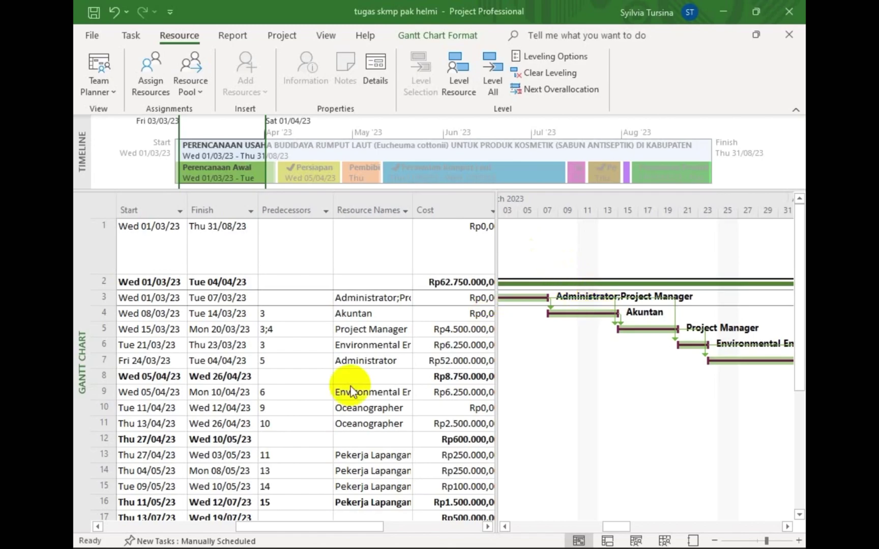
# Compare the tasks' % Complete values with the check marks in the indicator column.
pyautogui.hscroll(-4, 328, 399)
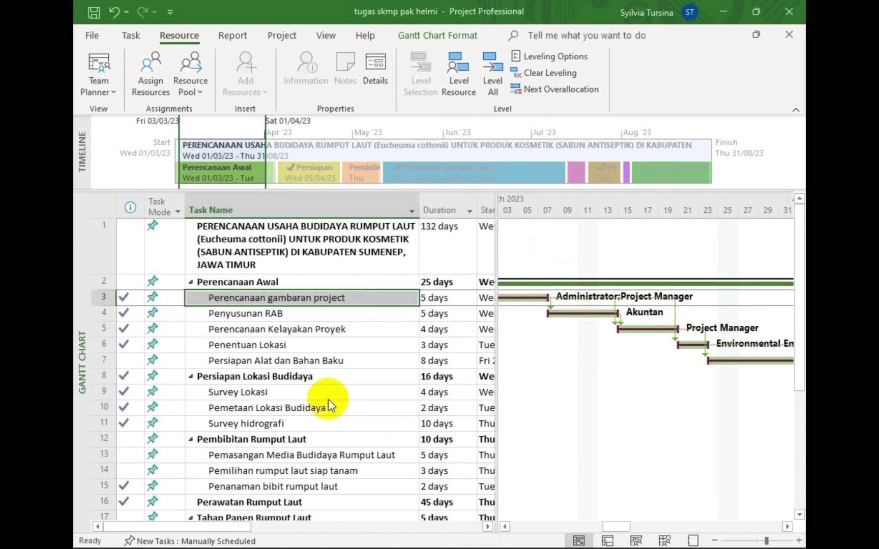
pyautogui.hscroll(5, 328, 399)
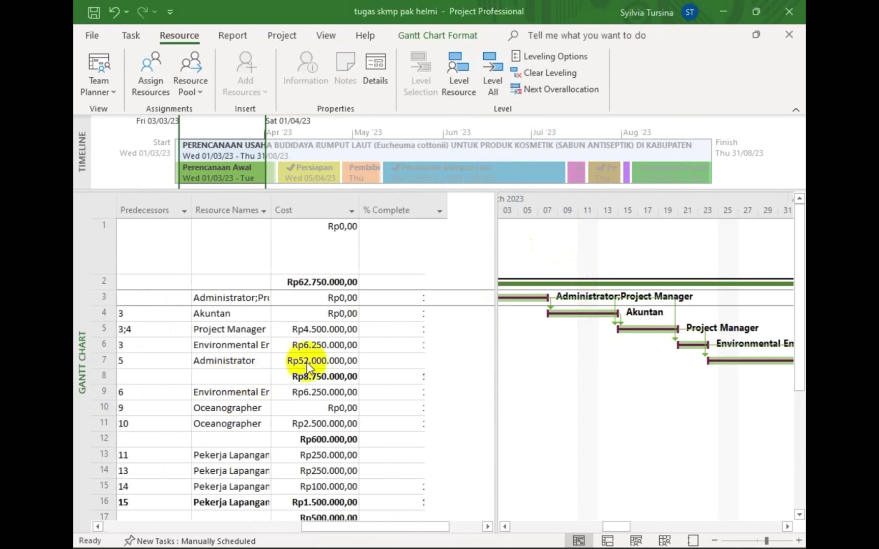
pyautogui.hscroll(2, 331, 357)
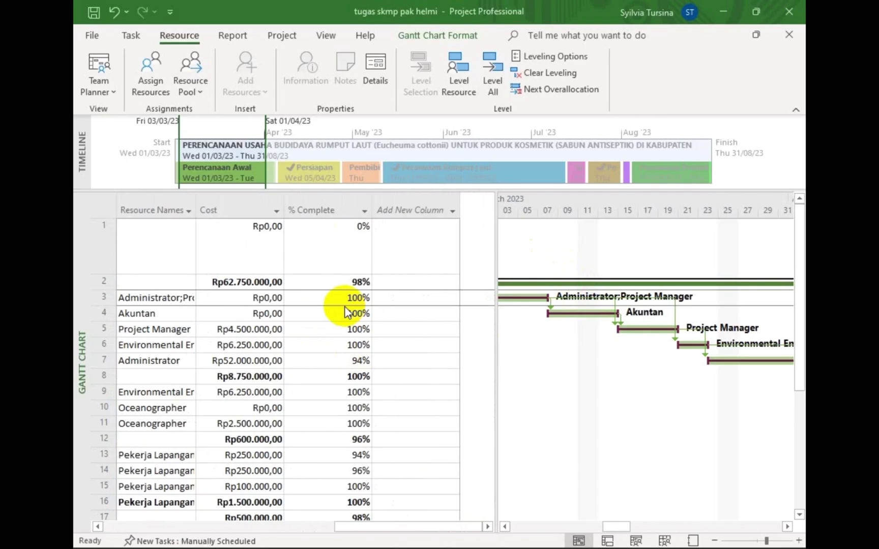
pyautogui.hscroll(-6, 274, 312)
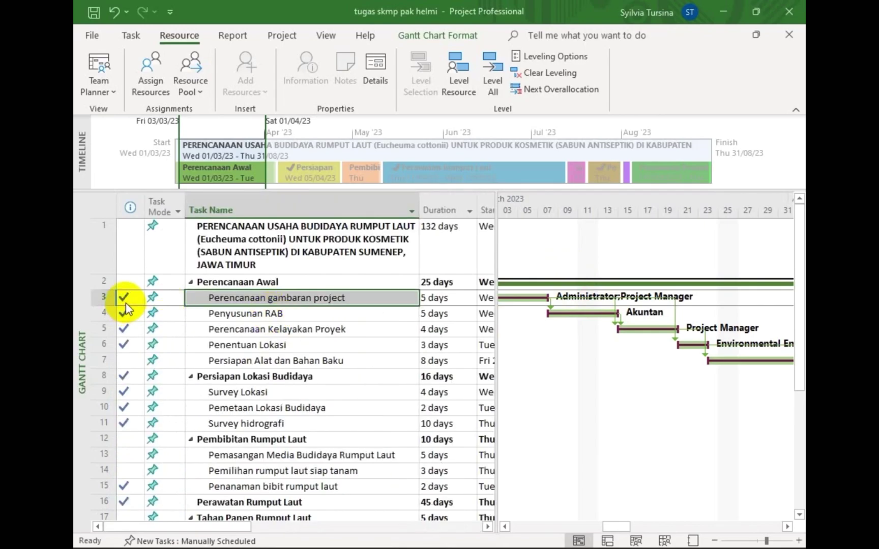
pyautogui.hscroll(6, 126, 302)
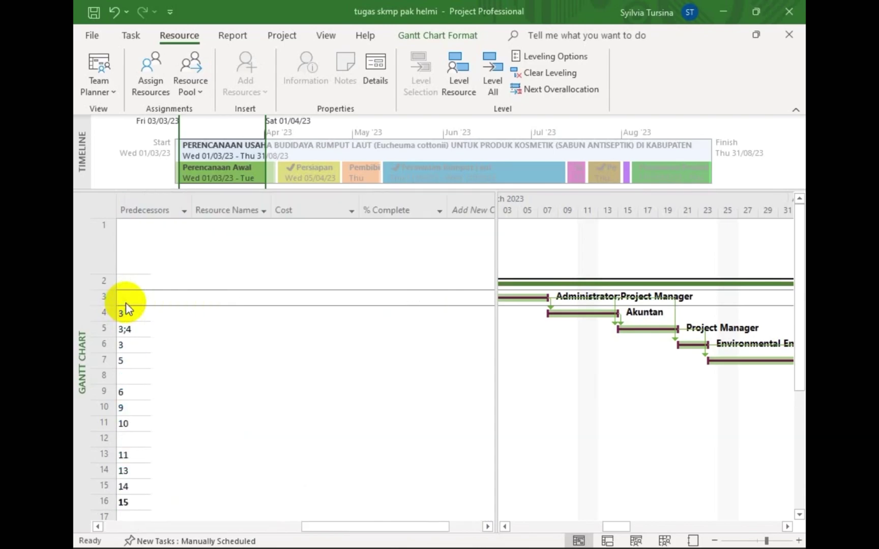
pyautogui.hscroll(-2, 125, 303)
pyautogui.hscroll(2, 228, 365)
# Check the % Complete value of the subtask Persiapan Alat dan Bahan Baku against its indicator cell.
pyautogui.click(235, 407)
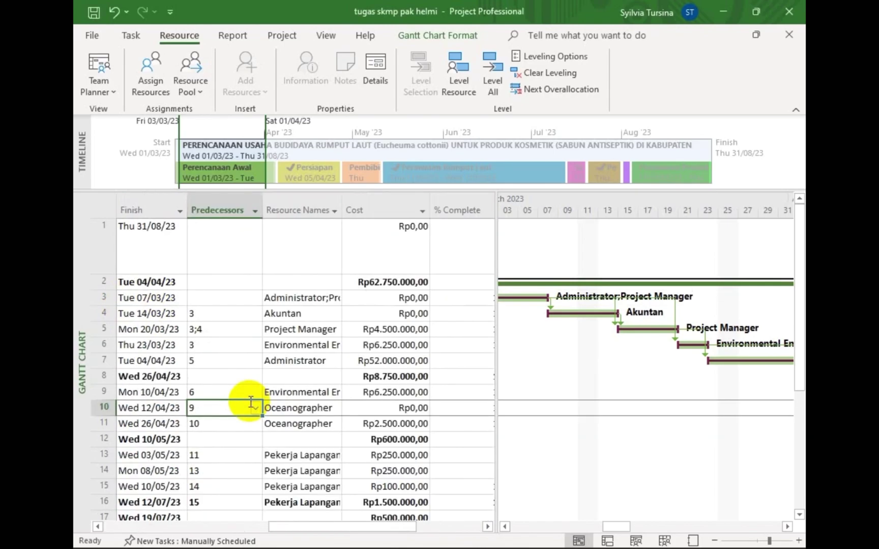
pyautogui.hscroll(3, 378, 406)
pyautogui.click(332, 360)
pyautogui.hscroll(-6, 176, 385)
pyautogui.hscroll(-2, 176, 385)
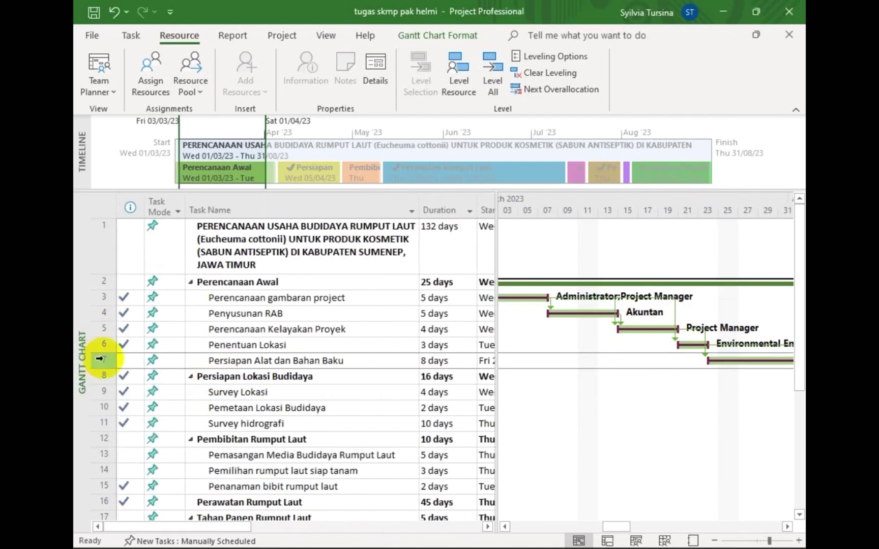
pyautogui.moveTo(128, 353)
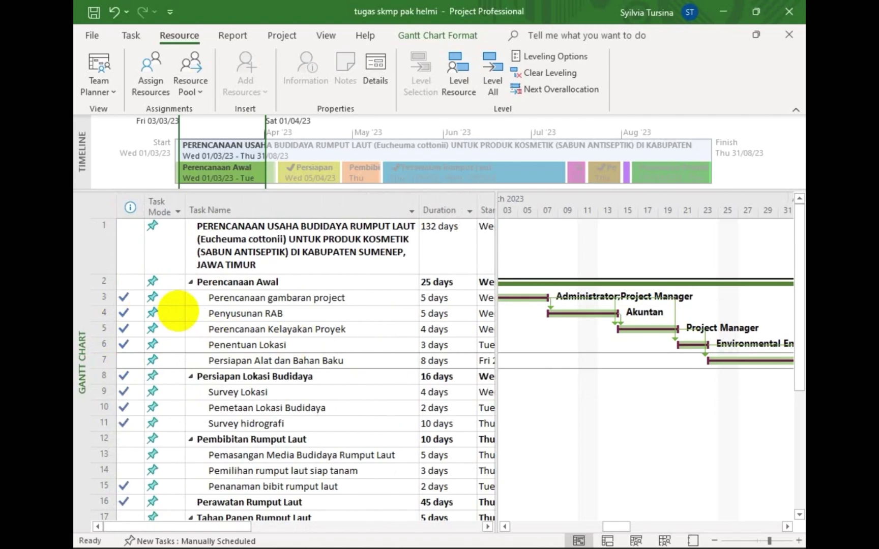
pyautogui.hscroll(2, 570, 353)
pyautogui.hscroll(5, 454, 364)
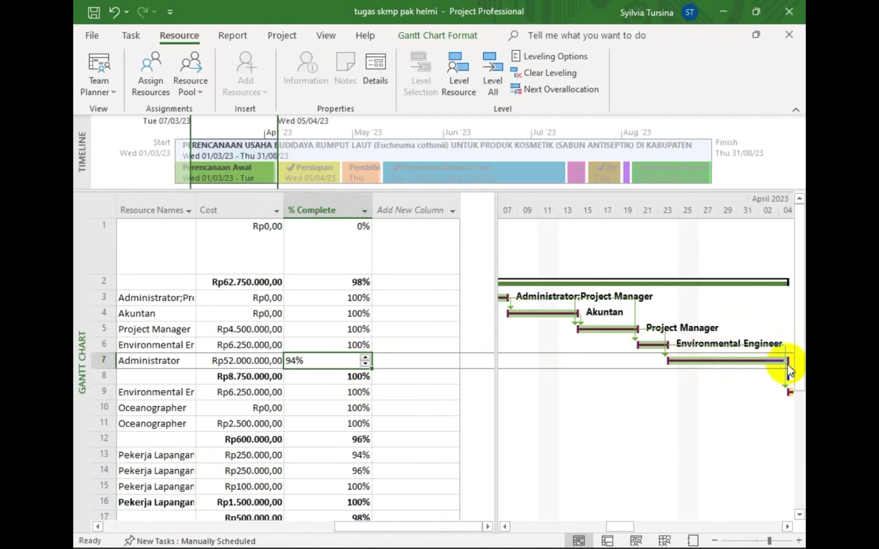
# Add the note "very important" to the subtask Persiapan Alat dan Bahan Baku and view it from the task's indicator.
pyautogui.doubleClick(661, 348)
pyautogui.click(568, 396)
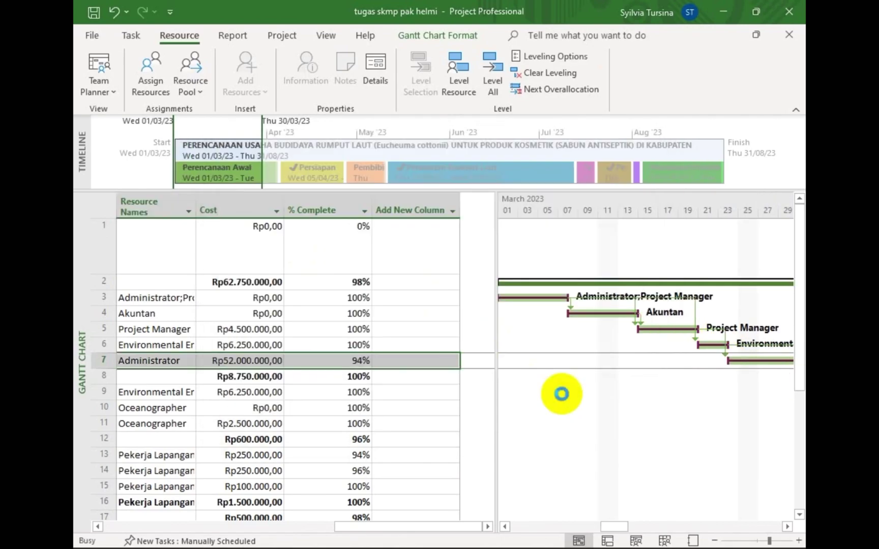
pyautogui.hscroll(-5, 260, 404)
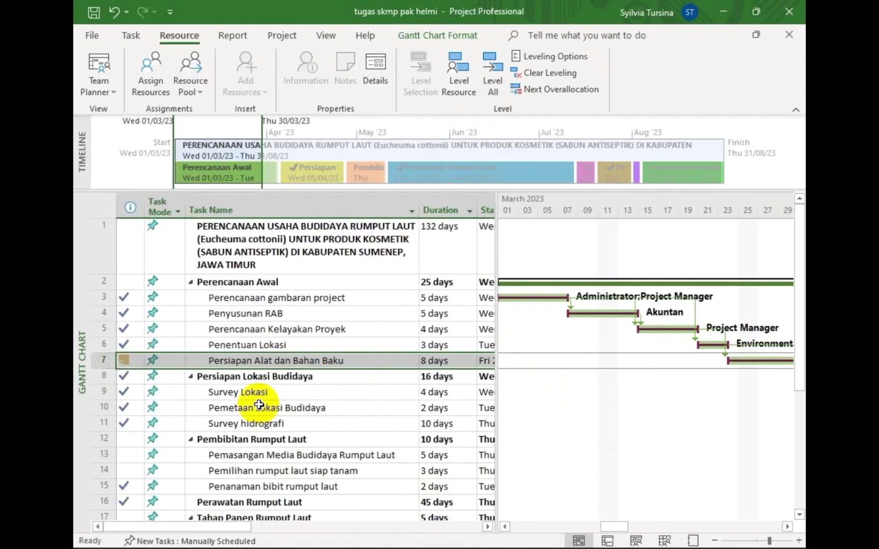
pyautogui.click(171, 402)
pyautogui.click(127, 360)
pyautogui.moveTo(127, 360)
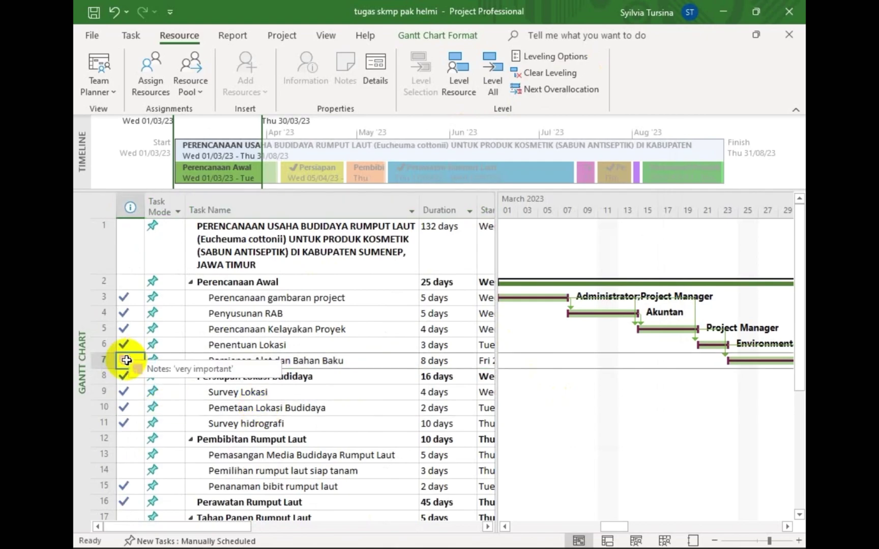